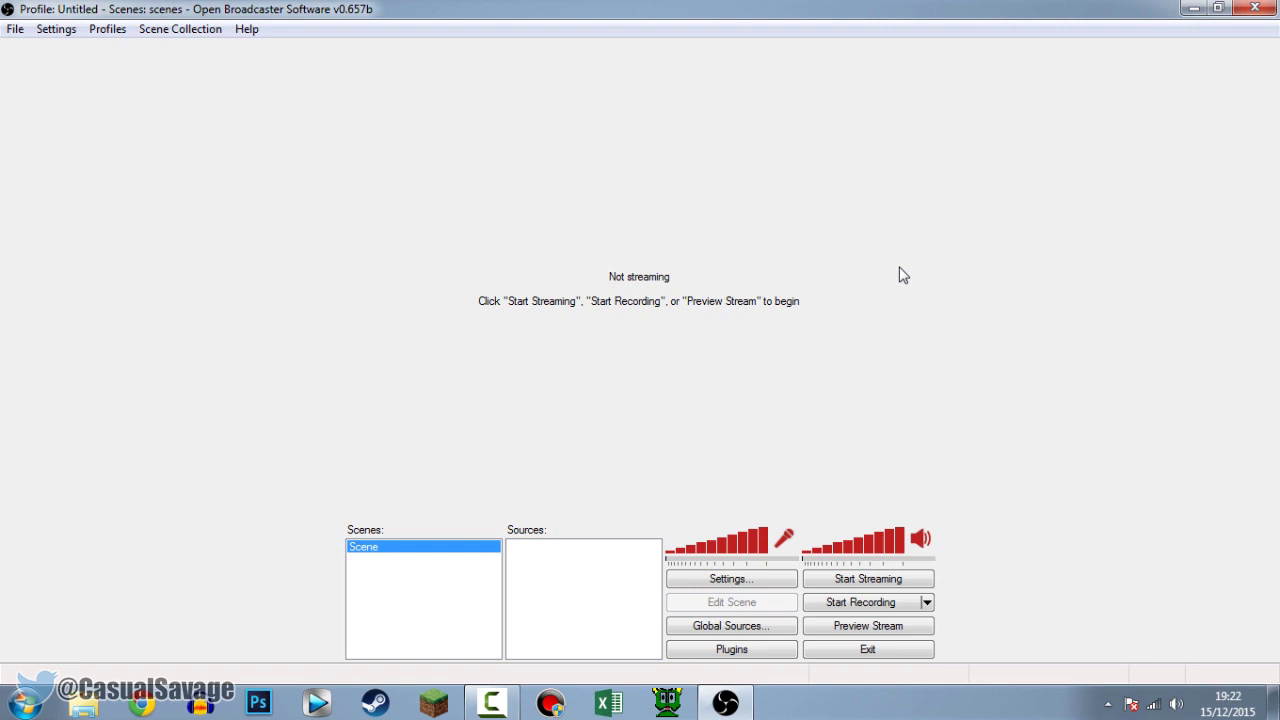
Rename the default scene to 'Game'.
right_click(375, 556)
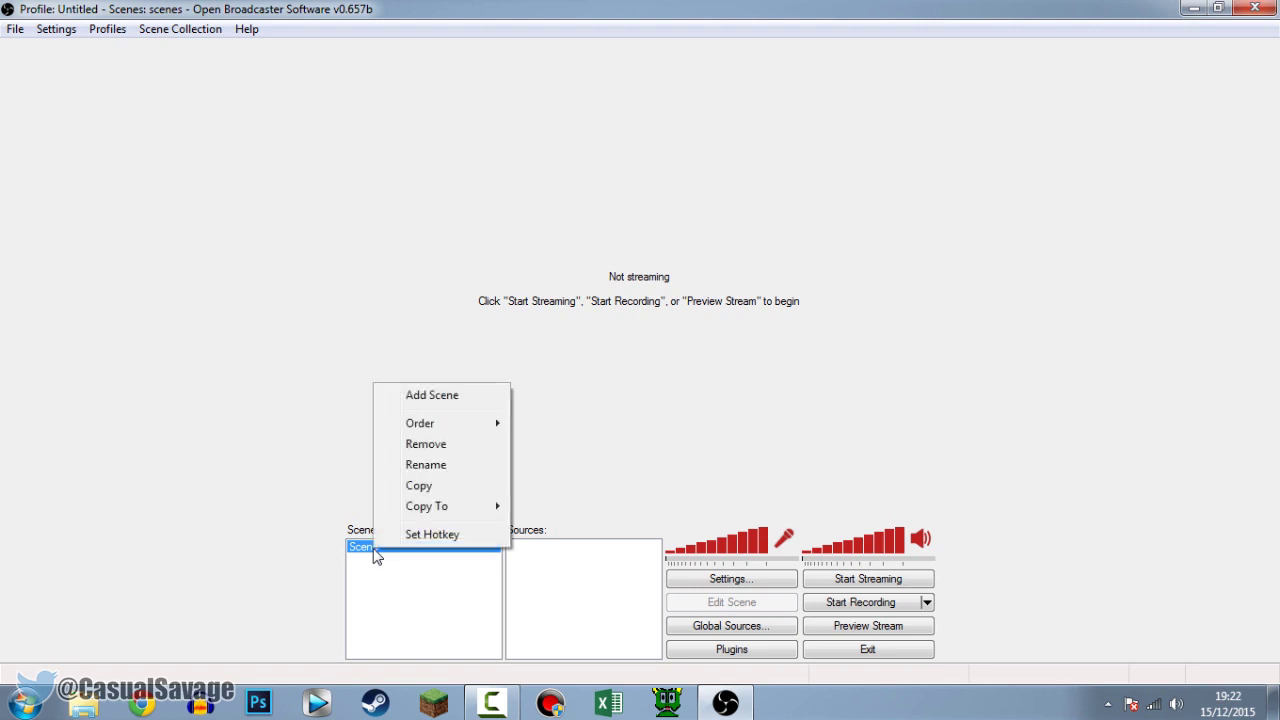
left_click(423, 463)
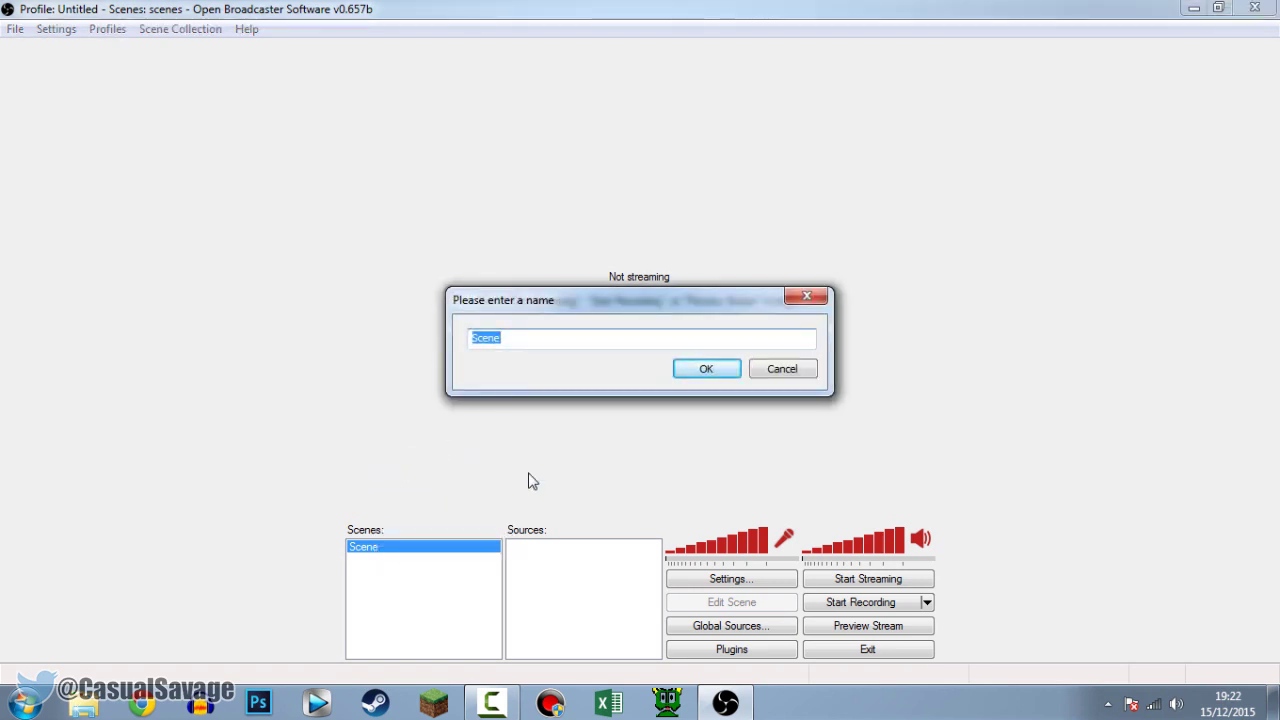
type("Game")
key("Return")
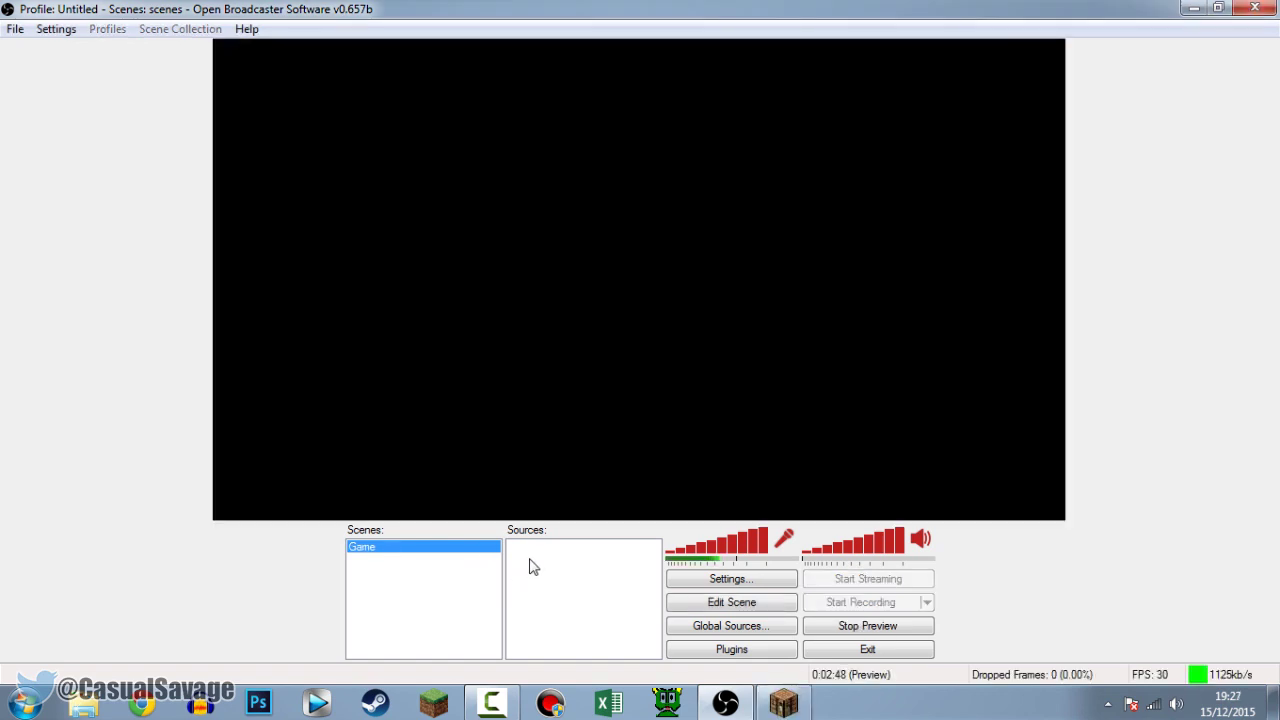
Add a Game Capture source named 'MC' to the Game scene.
right_click(531, 561)
mouse_move(598, 575)
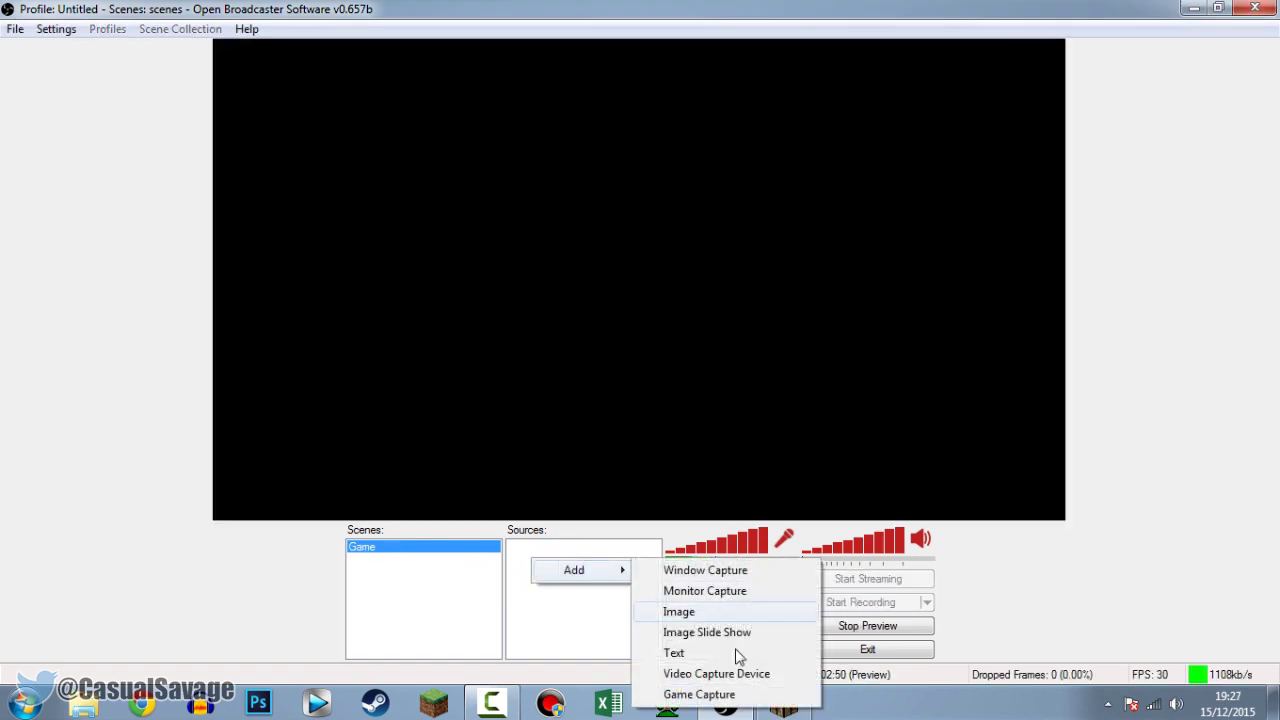
left_click(699, 694)
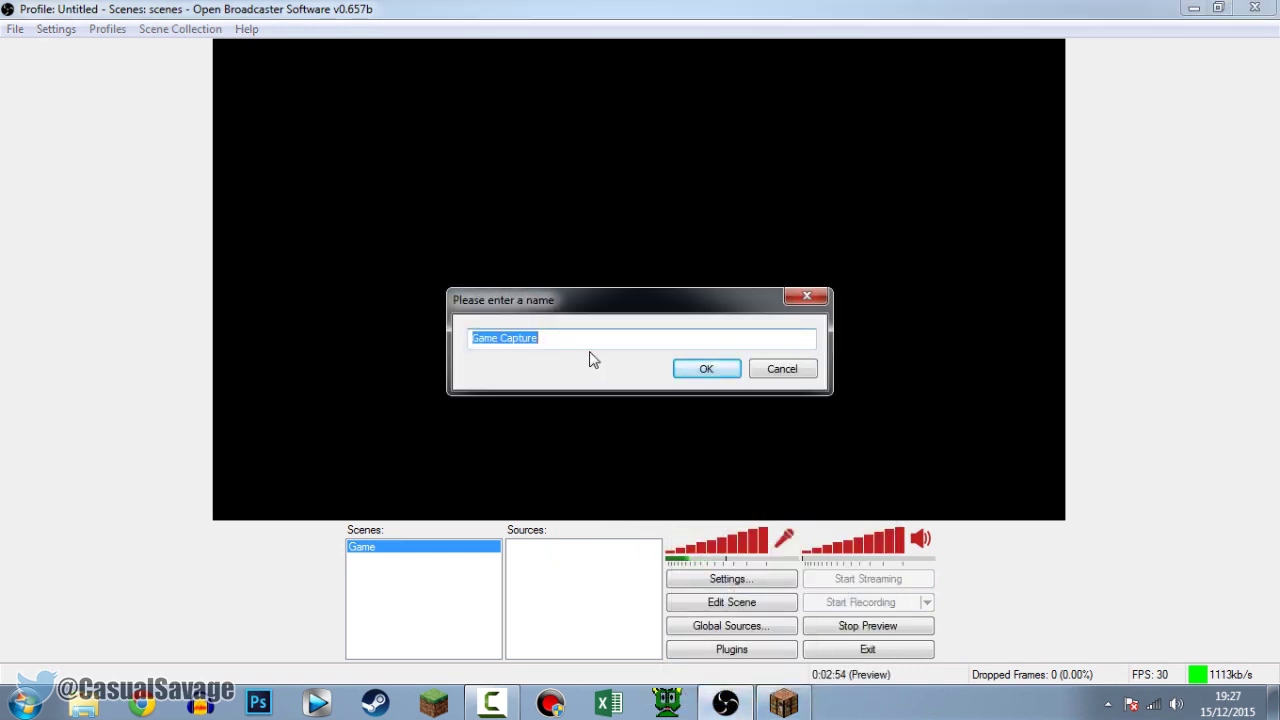
type("MC")
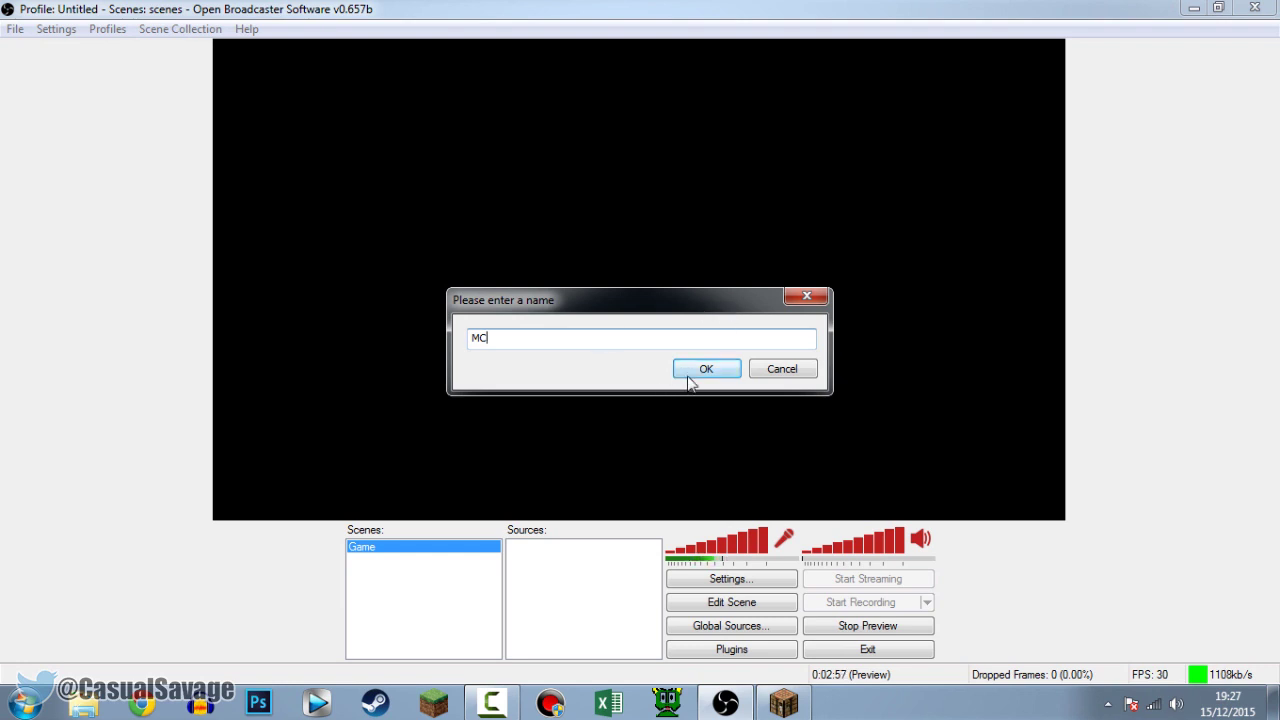
left_click(690, 376)
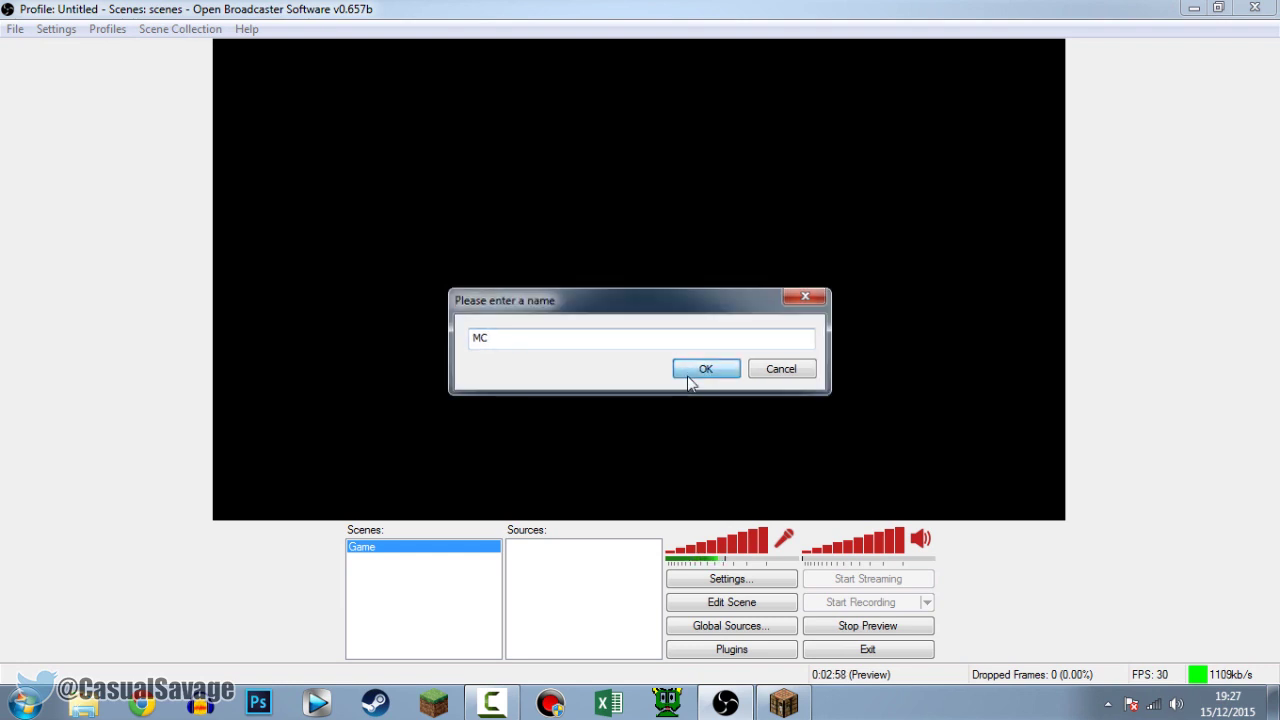
left_click_drag(196, 50, 354, 46)
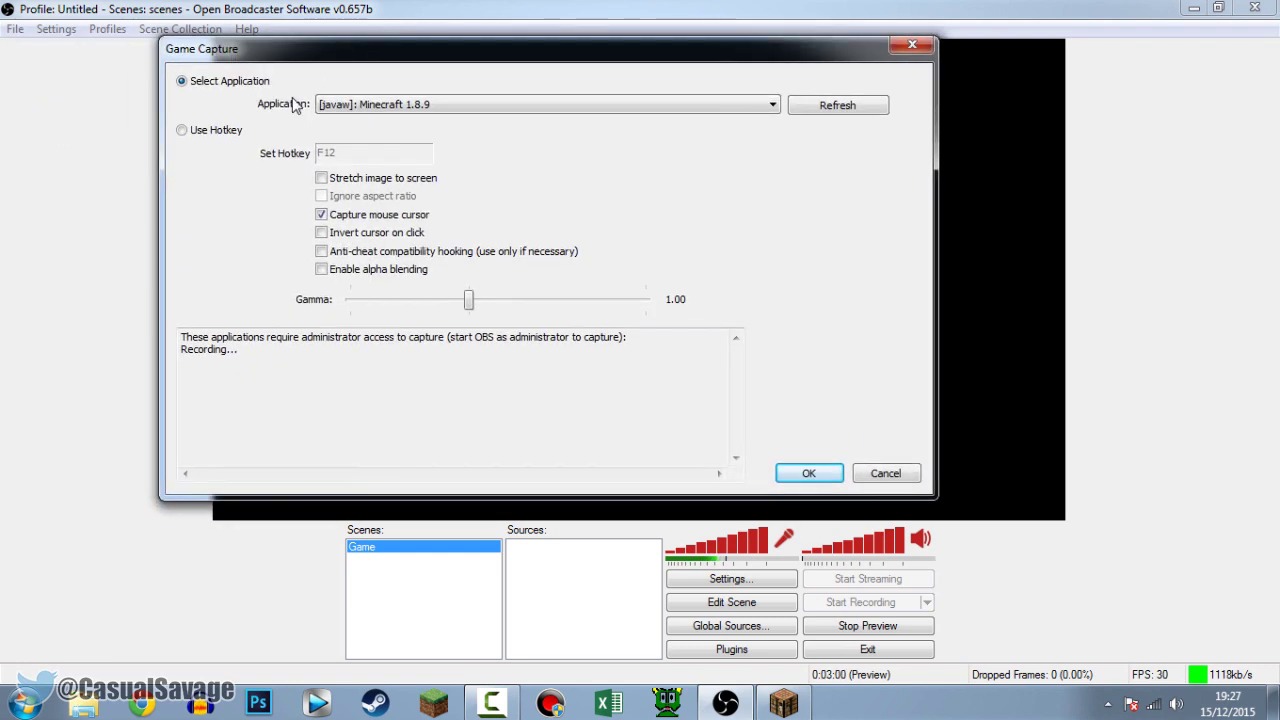
Capture Minecraft 1.8.9 stretched to the screen with aspect ratio ignored, then open Minecraft's singleplayer list.
left_click(428, 106)
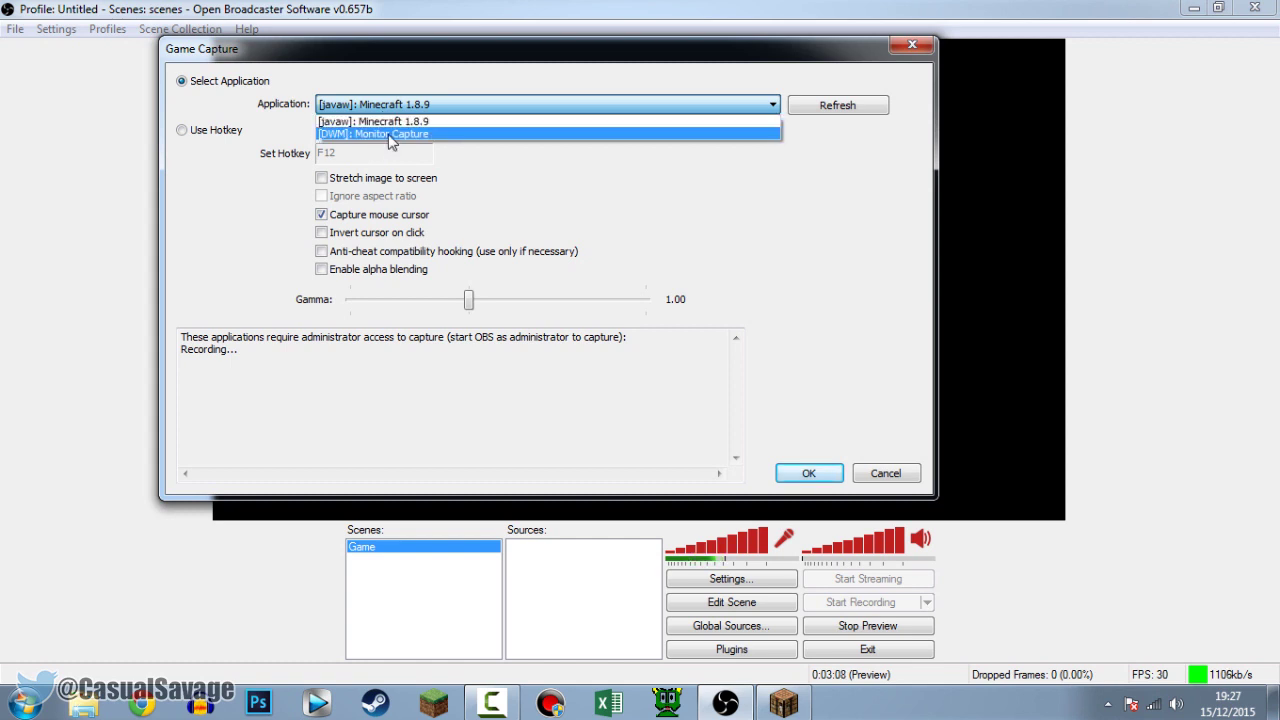
left_click(385, 122)
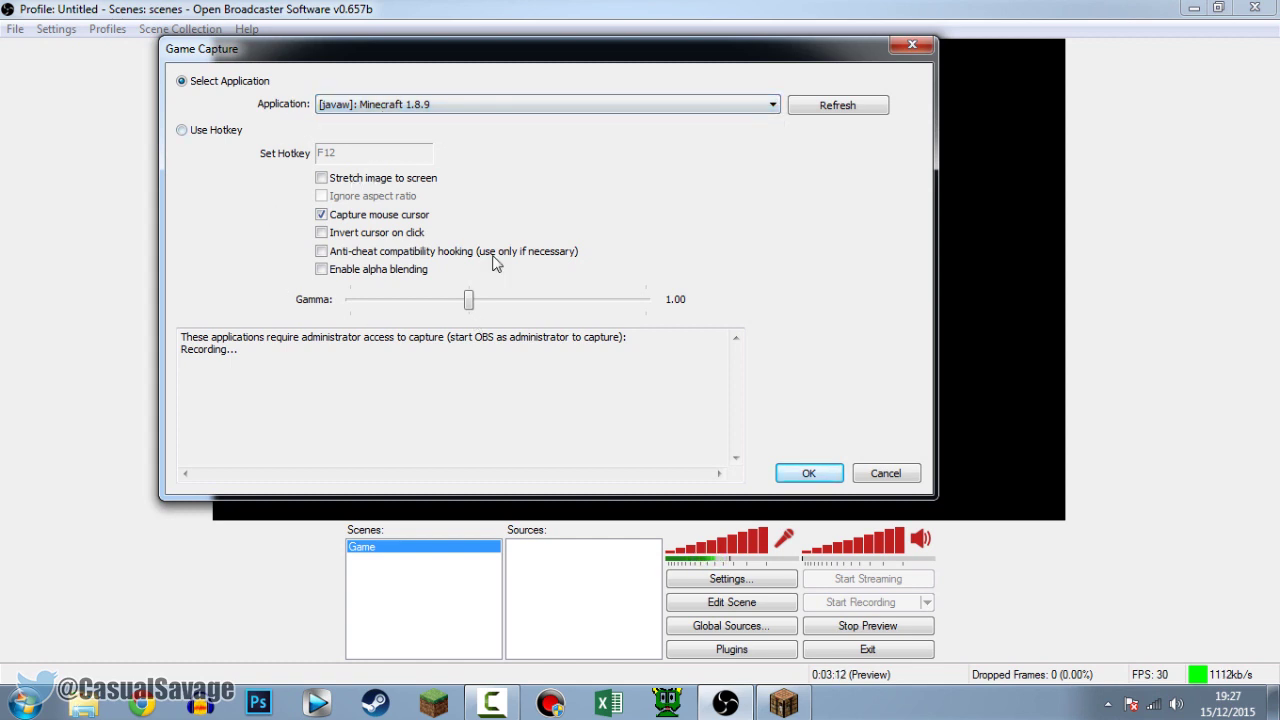
left_click(386, 182)
left_click(383, 207)
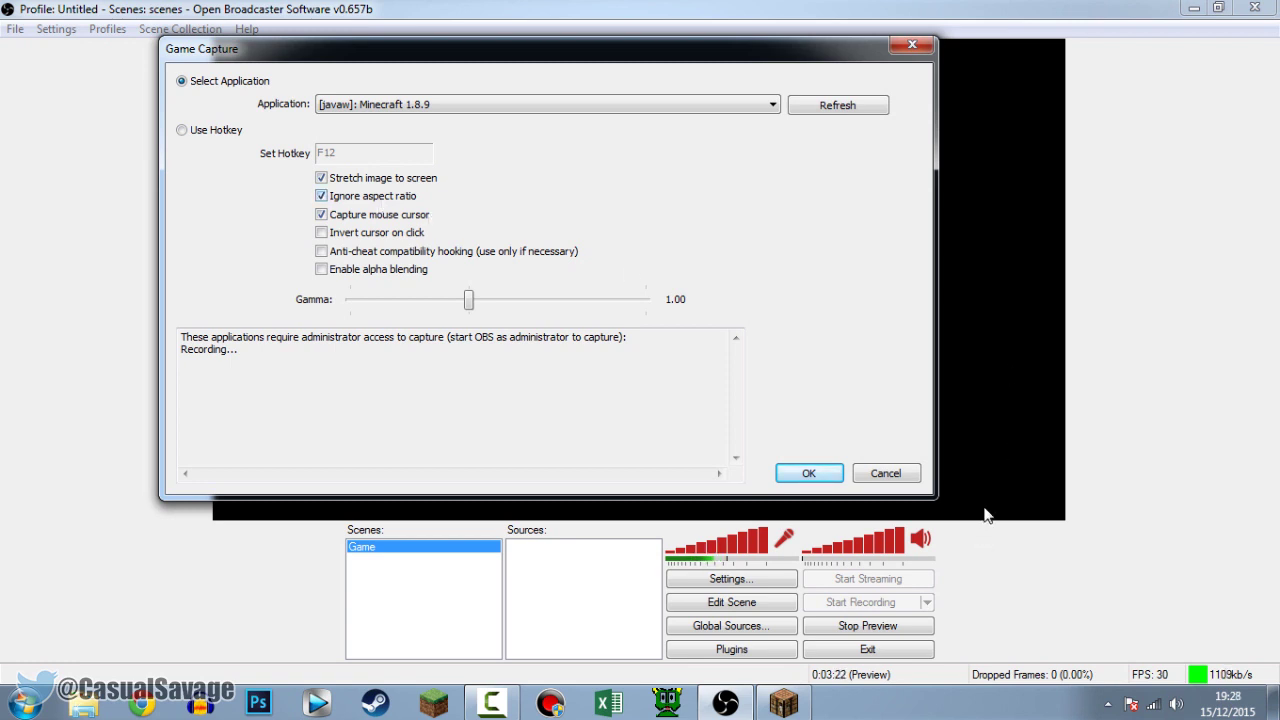
left_click(806, 475)
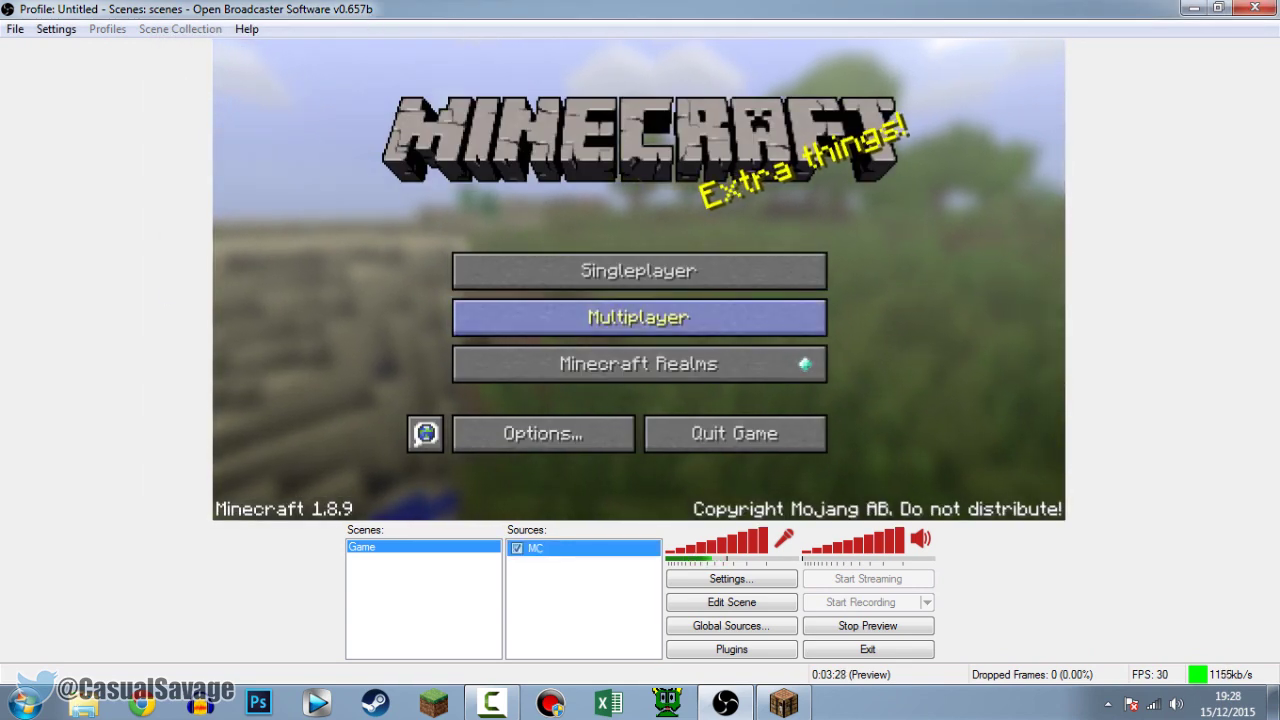
left_click(639, 270)
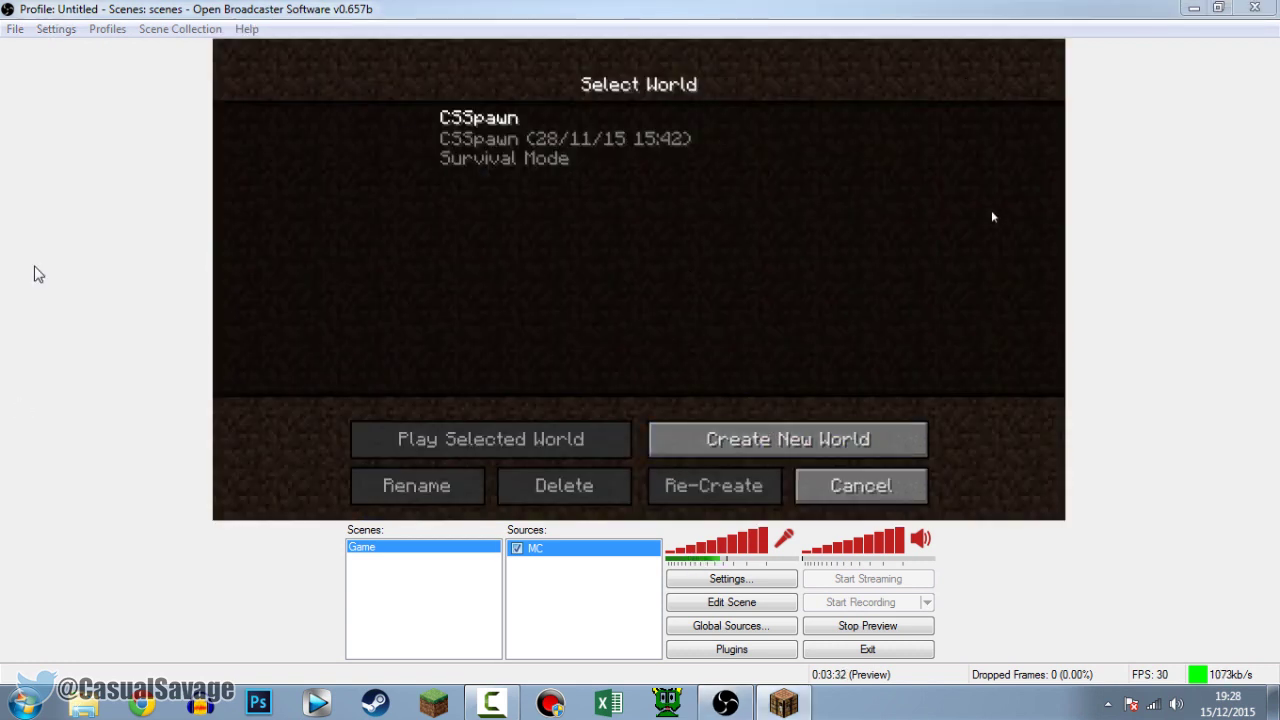
right_click(587, 576)
Add a text source named 'Overlay text'.
mouse_move(587, 587)
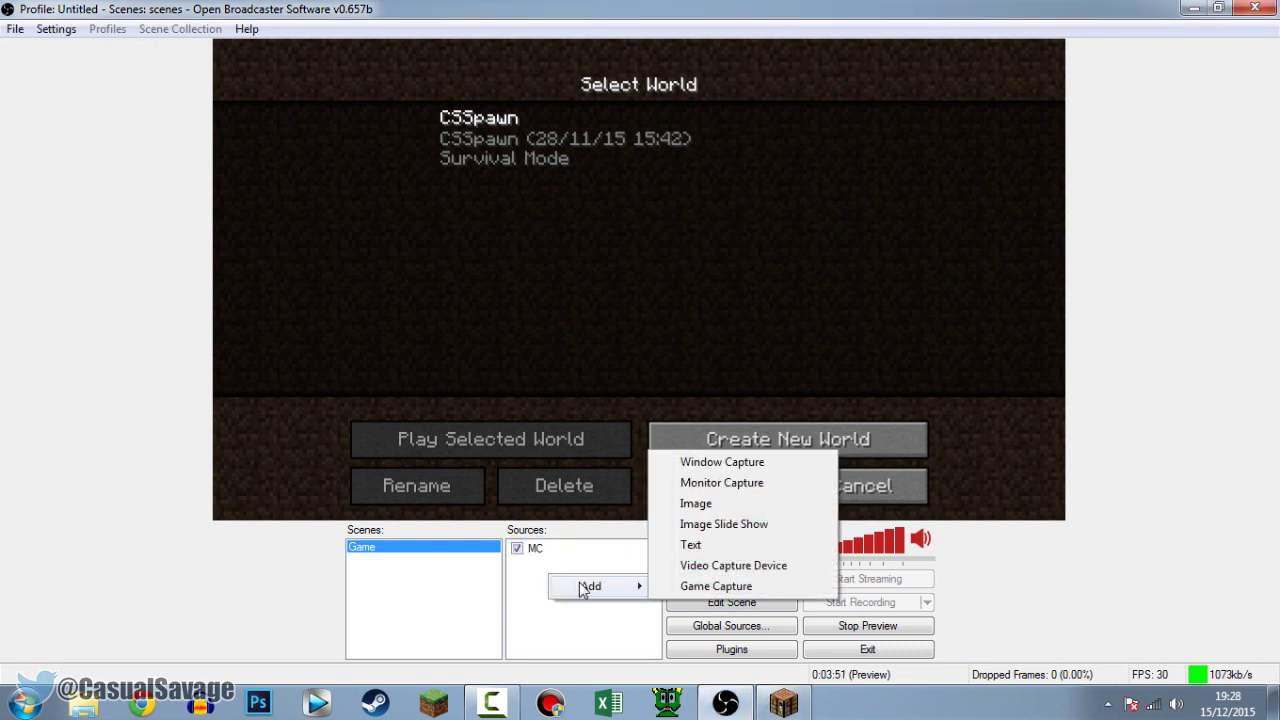
left_click(719, 544)
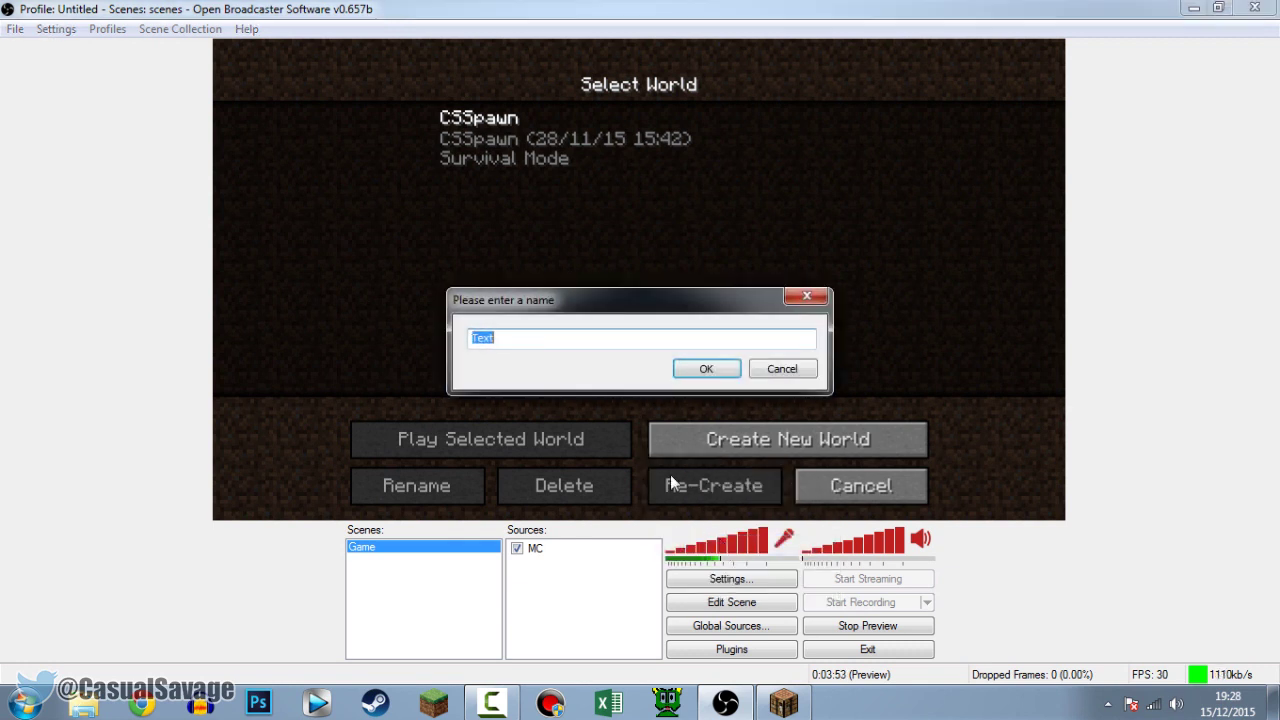
type("Overlay text")
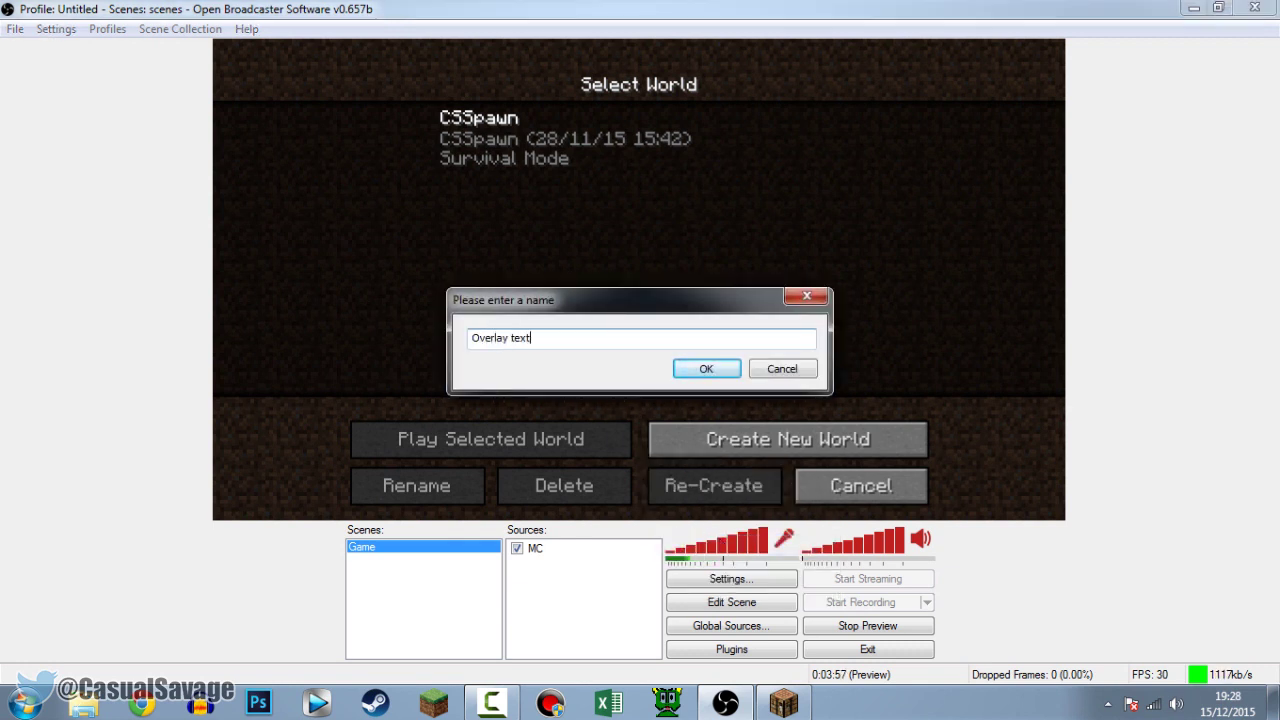
key("Return")
Set the overlay's text to the creator's social-media handle and confirm it.
left_click_drag(610, 86, 706, 79)
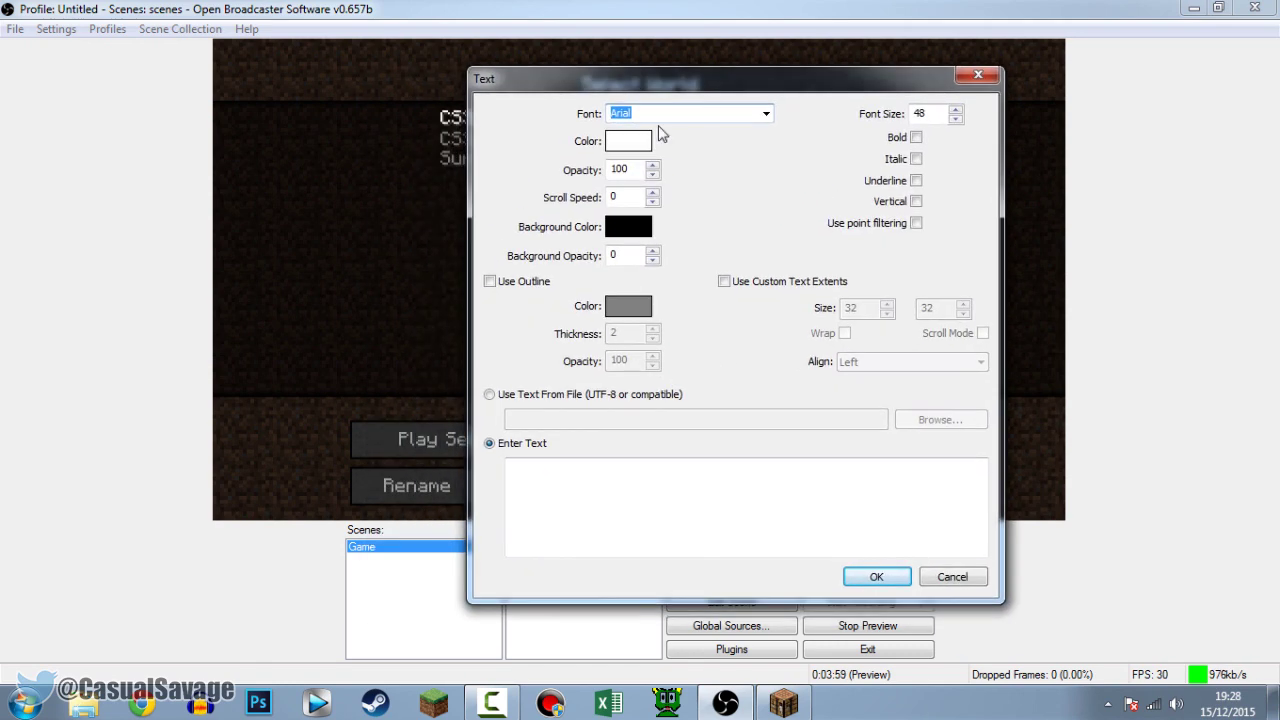
left_click(551, 513)
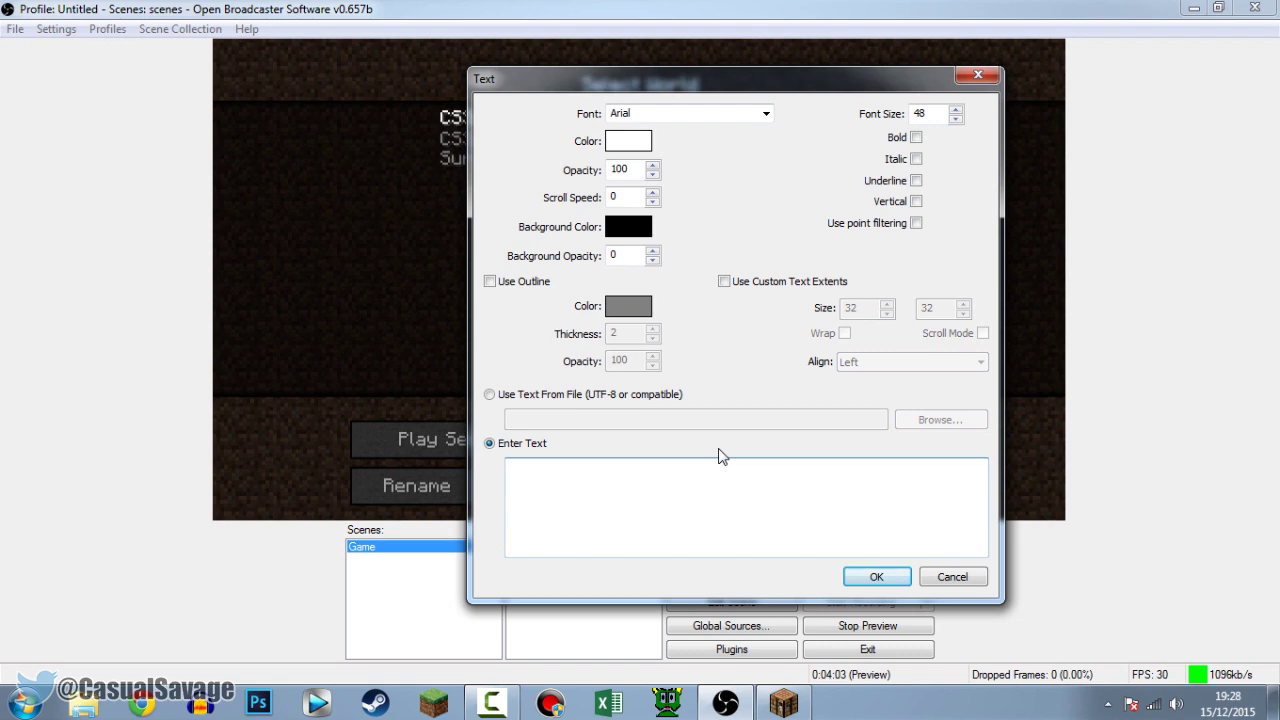
type("@CasualSavage")
left_click(850, 577)
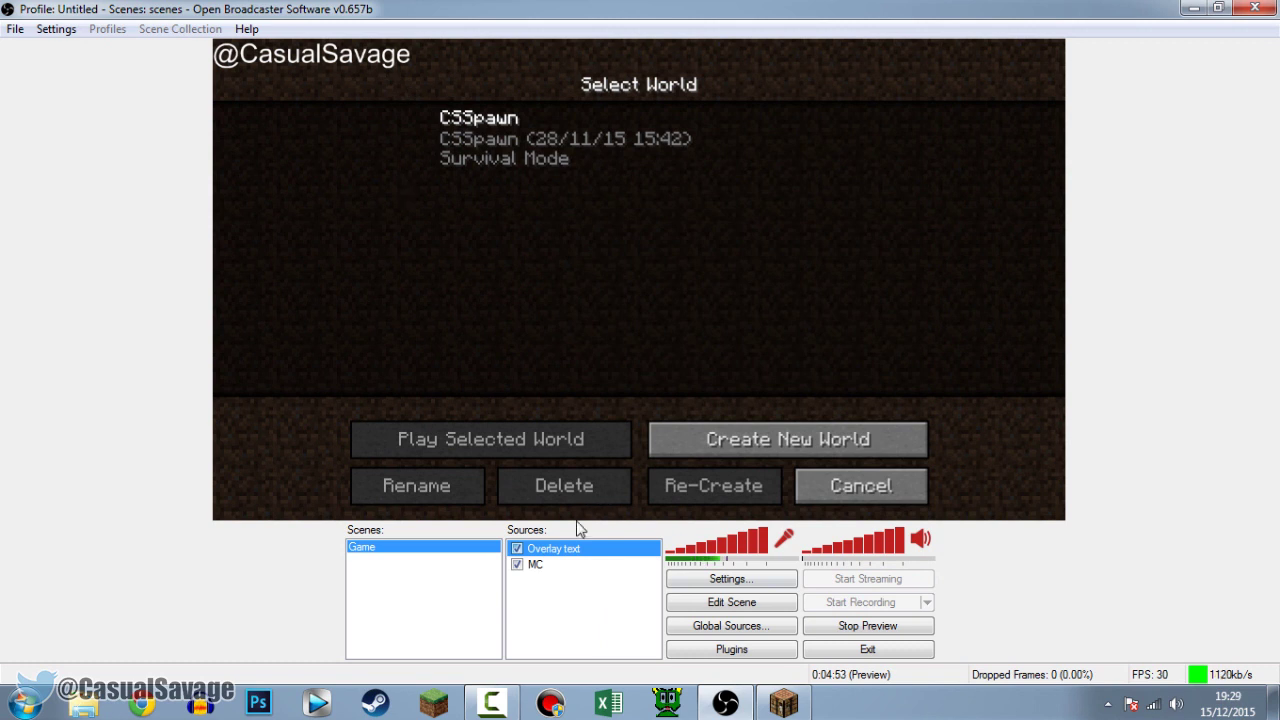
Move the overlay text to the bottom of the frame, then to the right edge.
right_click(580, 555)
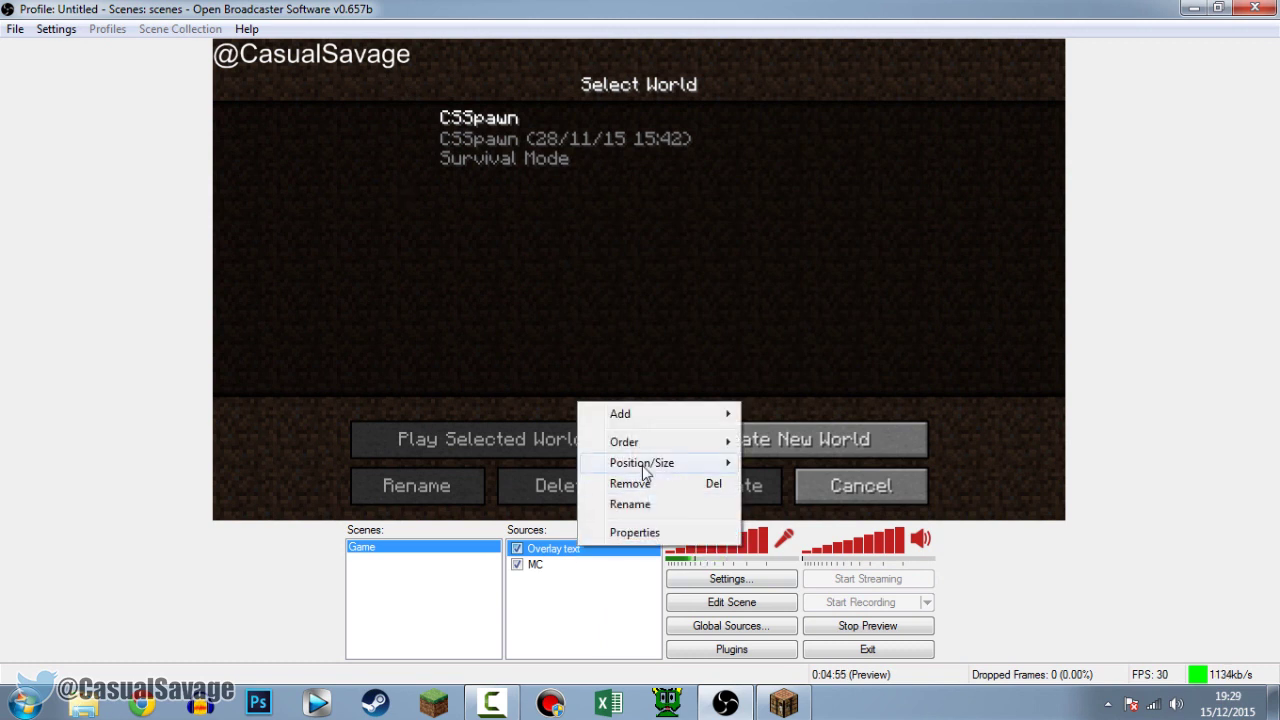
mouse_move(674, 465)
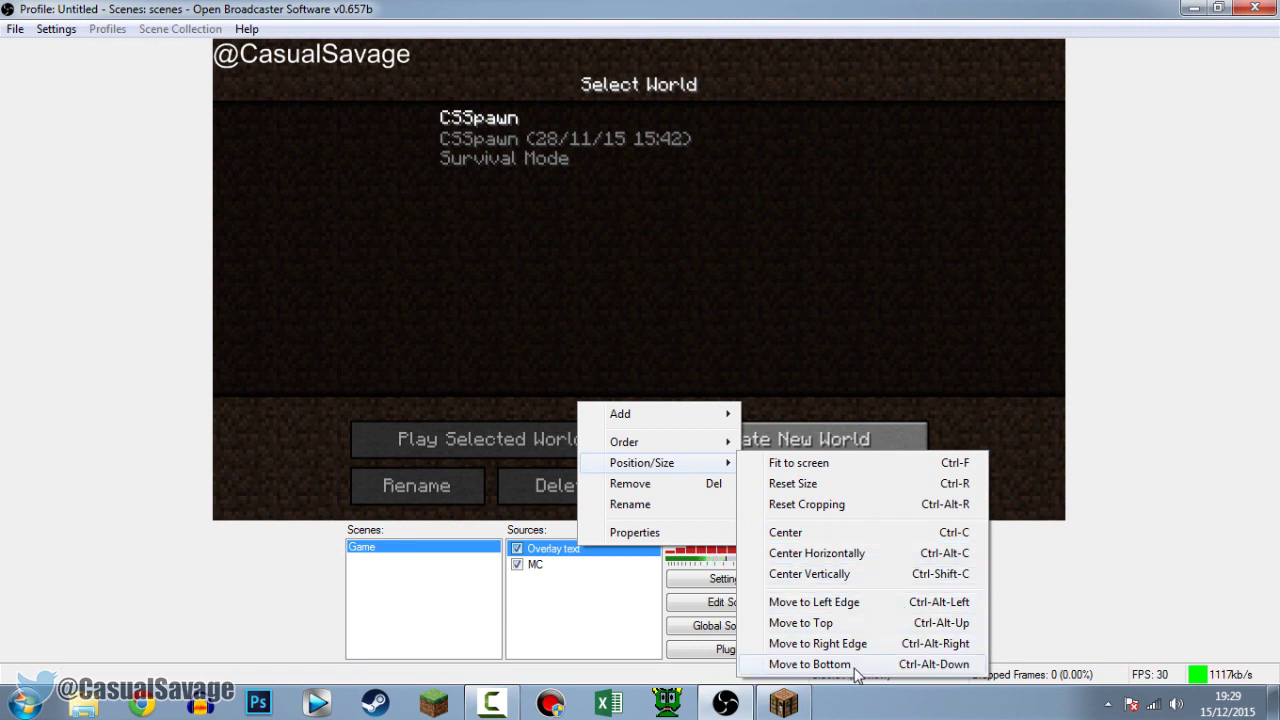
left_click(812, 664)
right_click(592, 549)
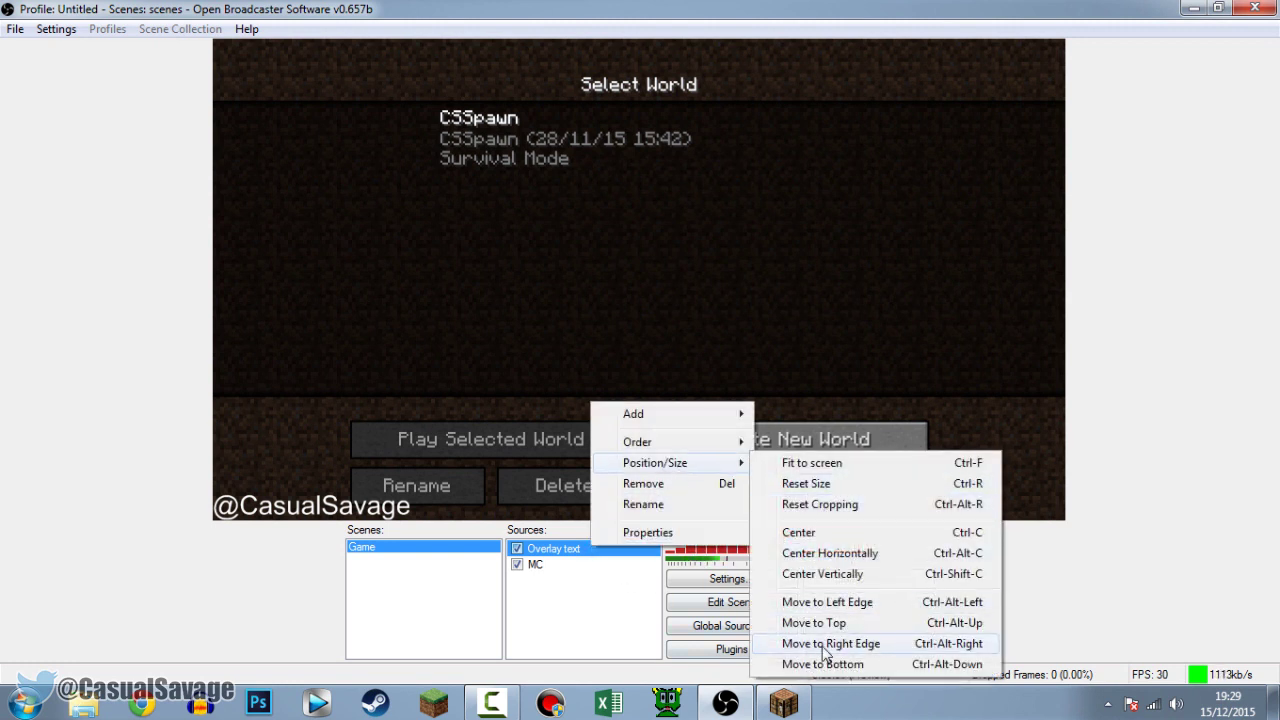
left_click(853, 645)
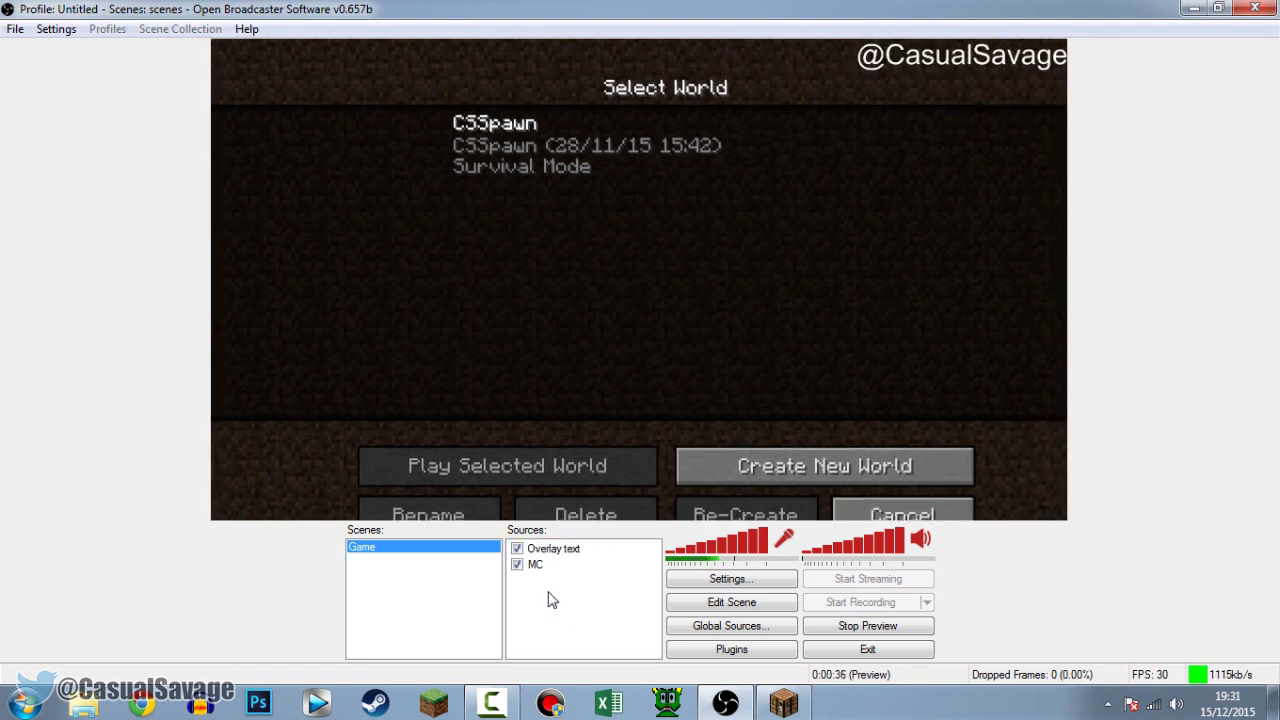
Dismiss the add-source menu without adding anything and bring up the scene list options.
right_click(548, 599)
mouse_move(593, 604)
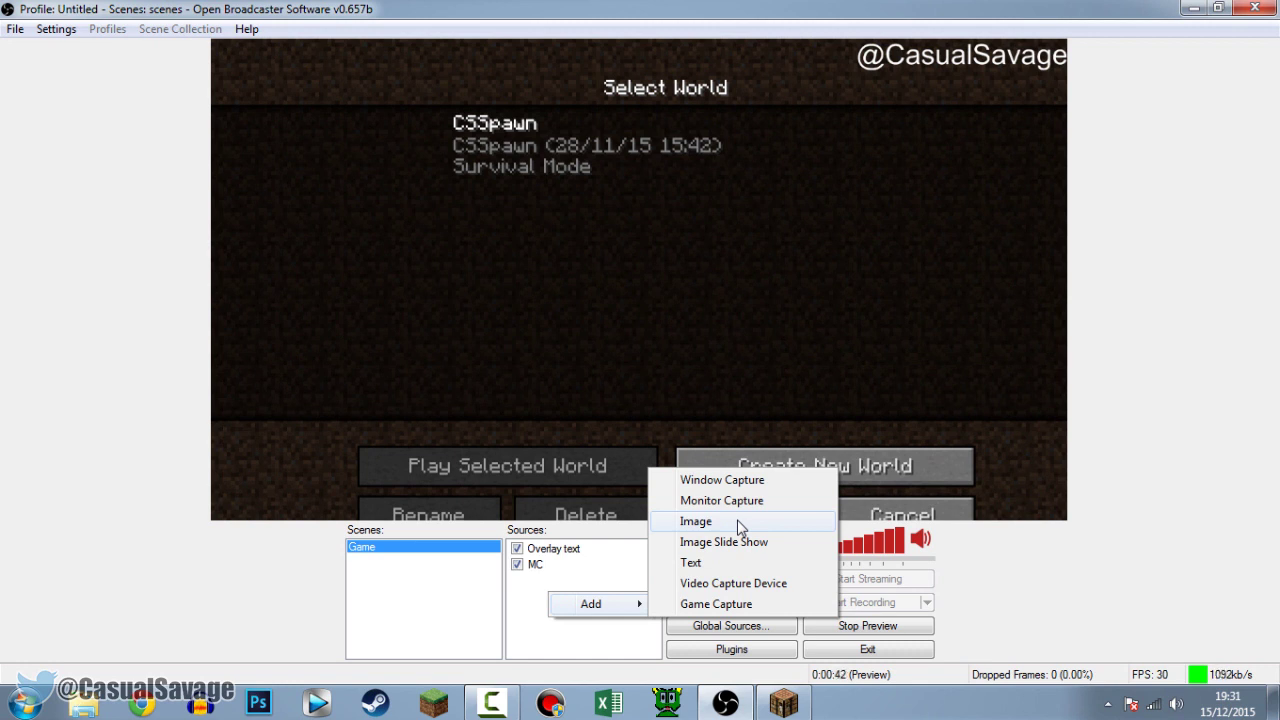
left_click(390, 574)
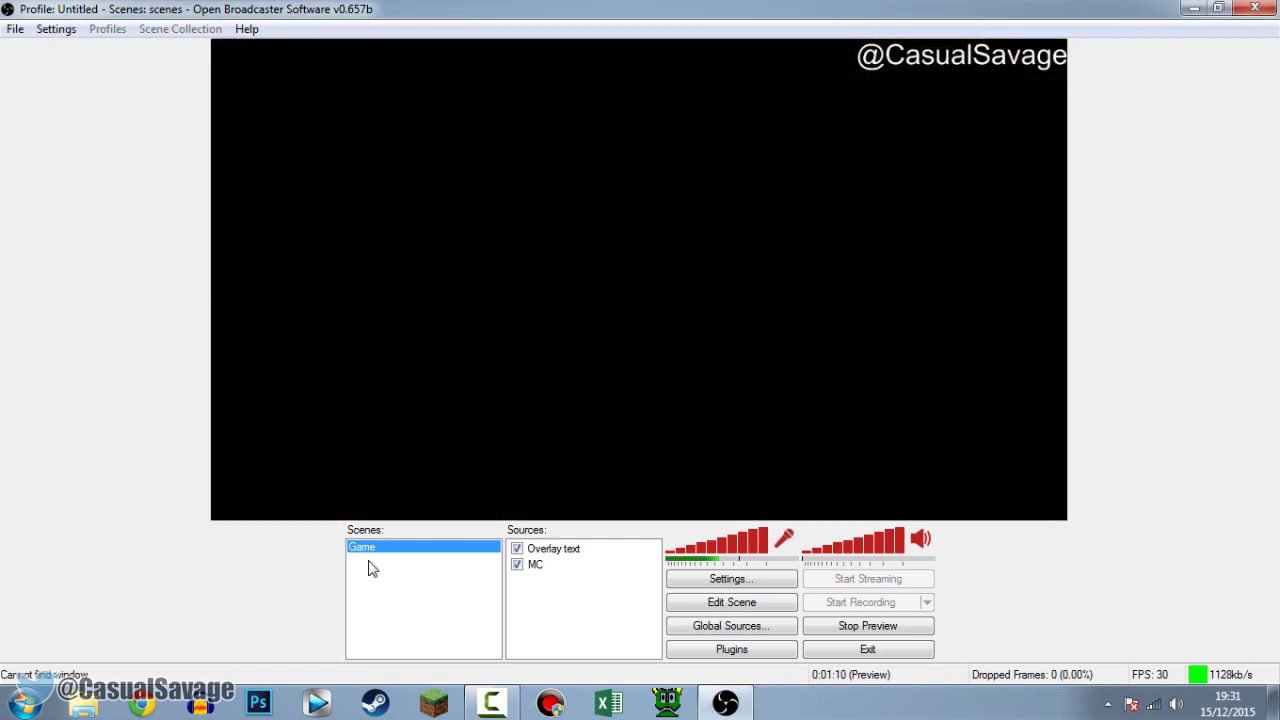
right_click(369, 562)
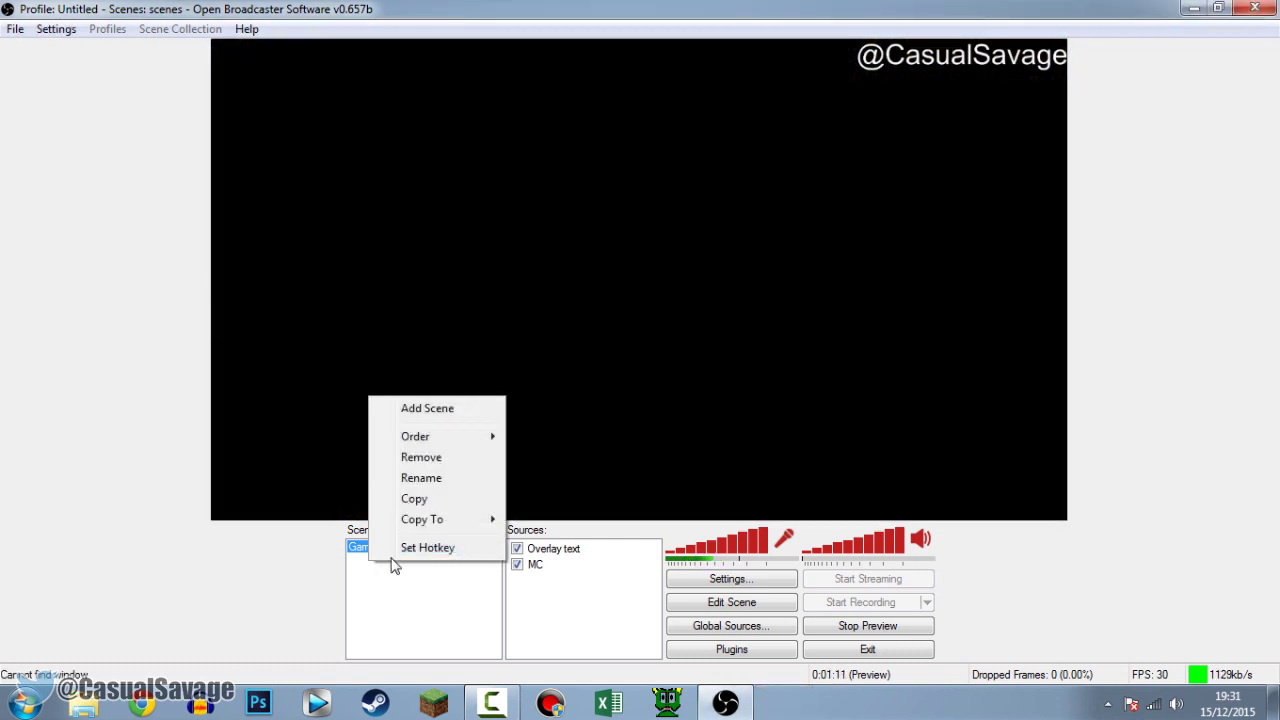
Add a new scene named 'Monitor', correcting the typo in its name.
left_click(436, 409)
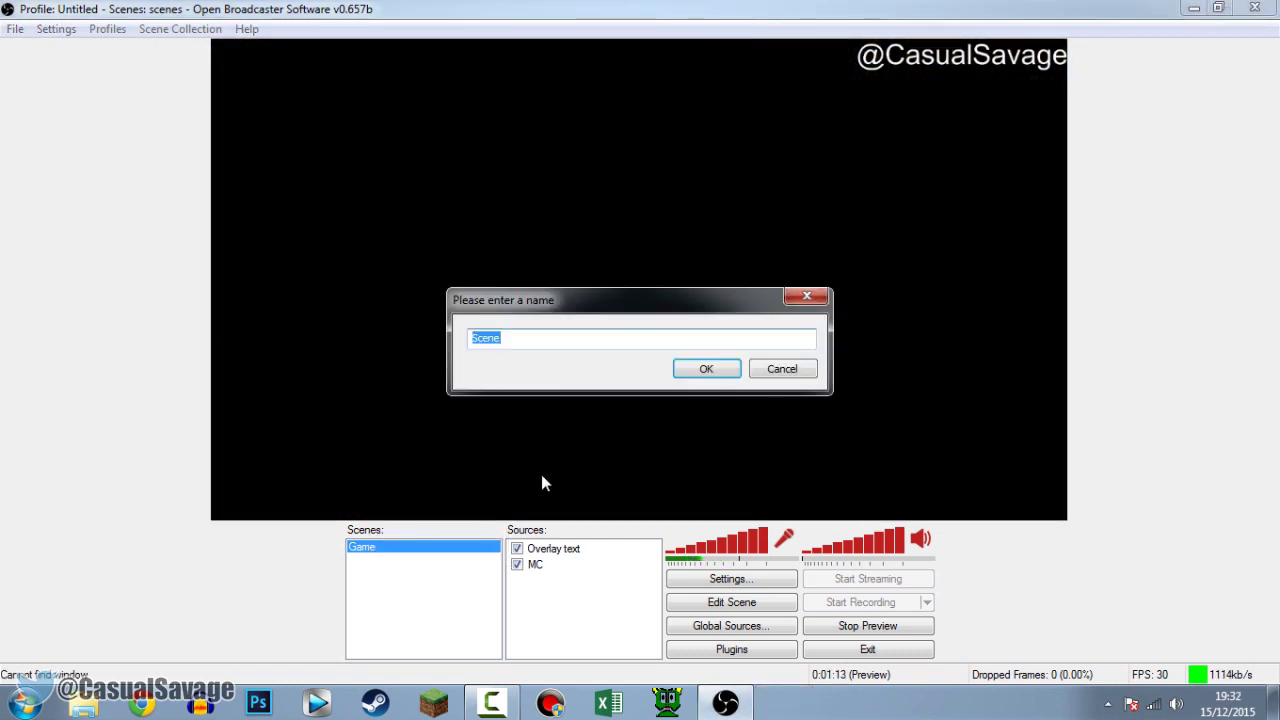
type("Moniy")
type("t")
key("BackSpace")
key("BackSpace")
type("tor")
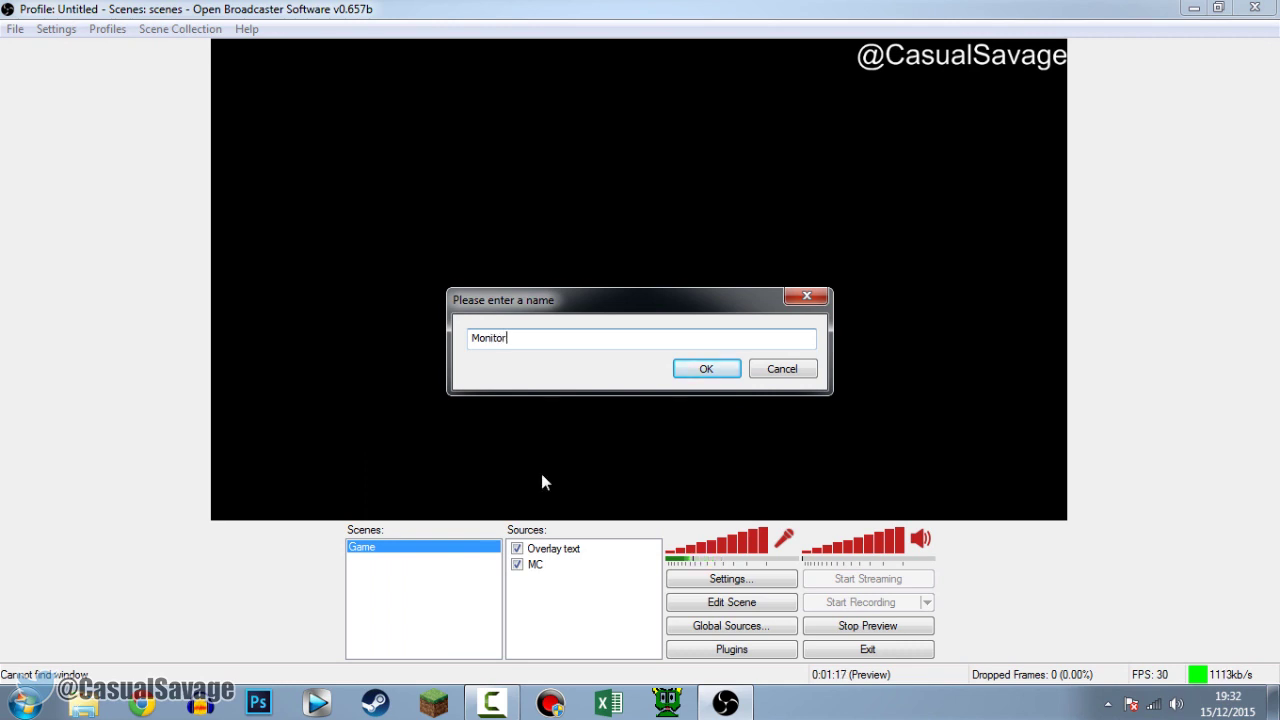
key("Return")
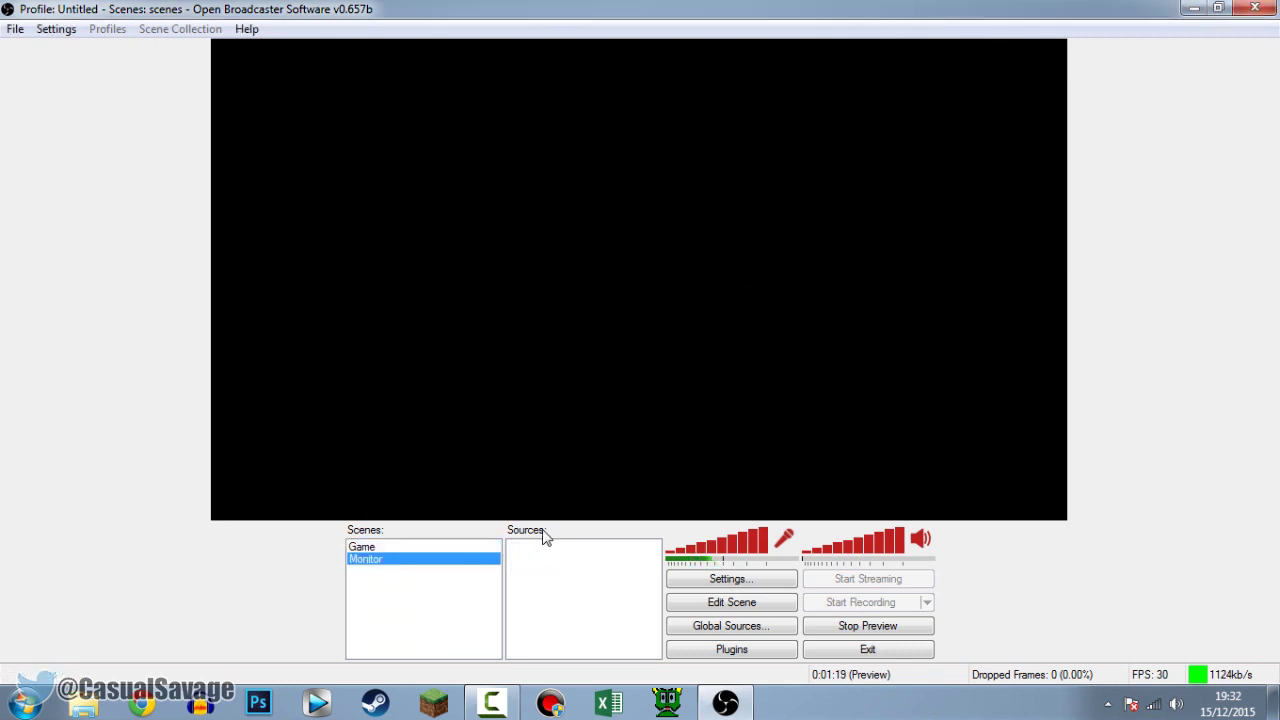
Switch to Game and back to Monitor, then bring up the Monitor scene's source options.
left_click(470, 547)
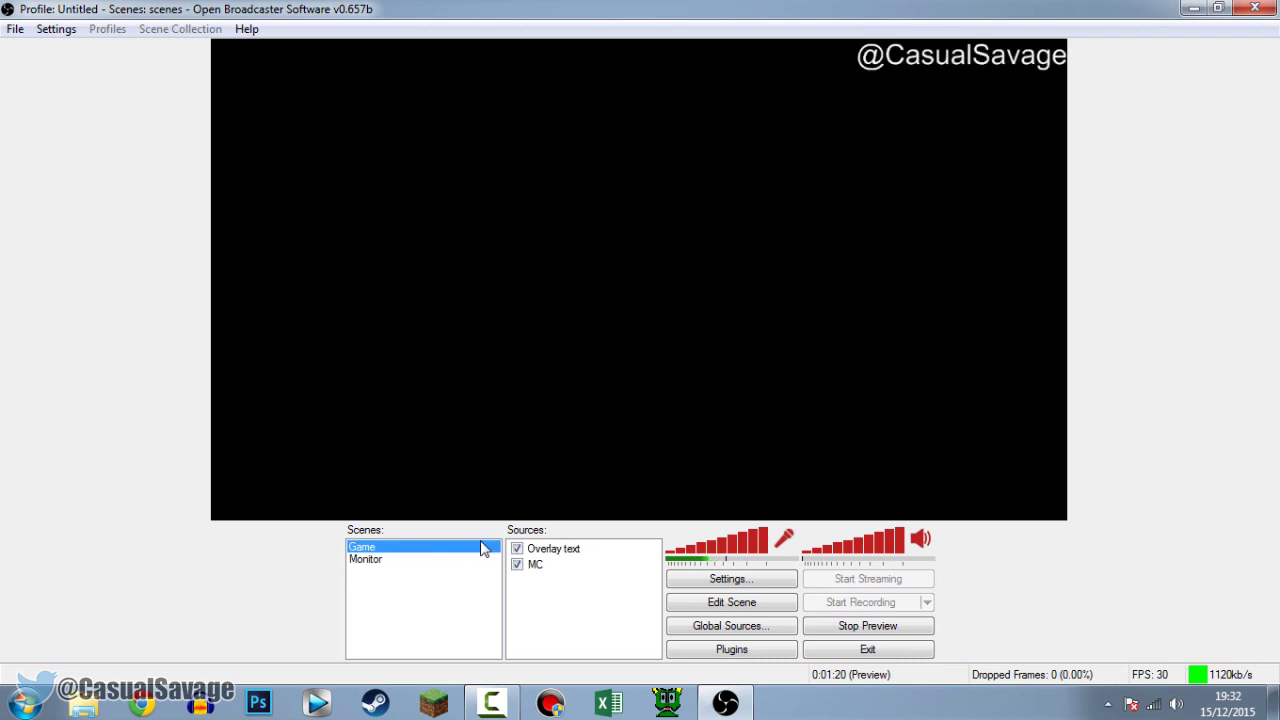
left_click(410, 559)
right_click(539, 564)
mouse_move(586, 567)
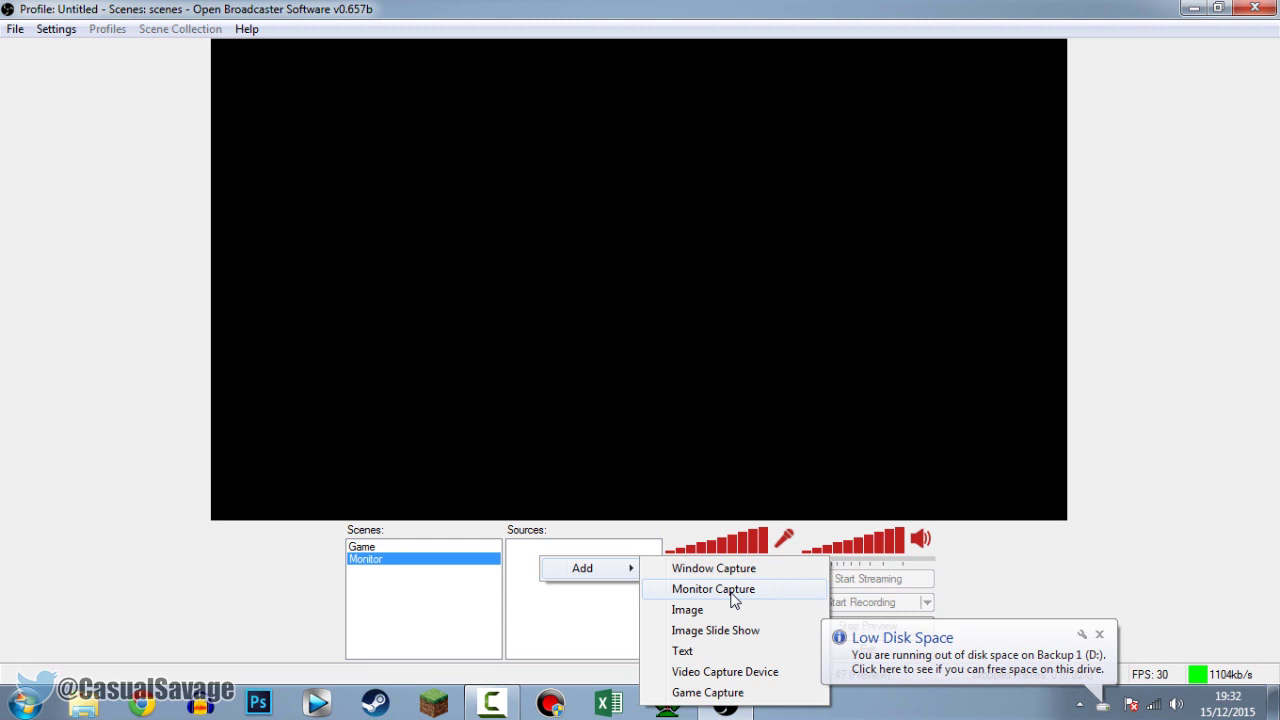
Add a Monitor Capture source with its default name, capturing monitor 1.
left_click(734, 590)
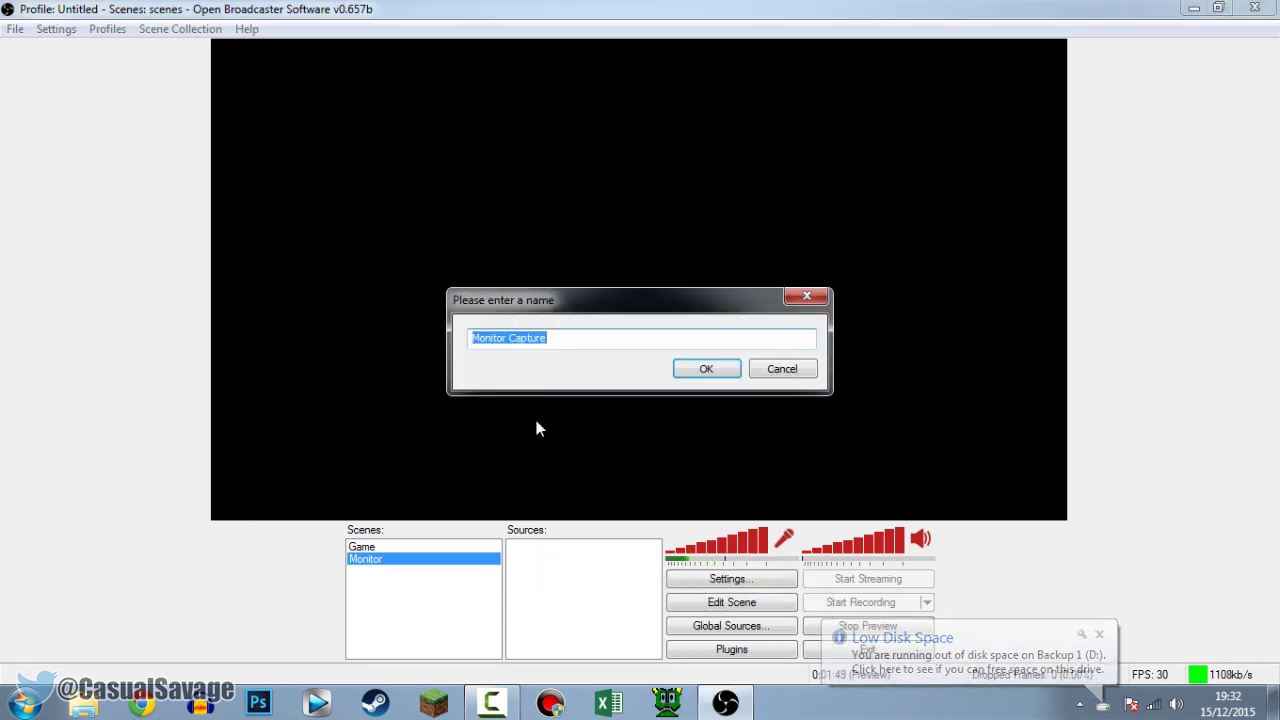
left_click(706, 368)
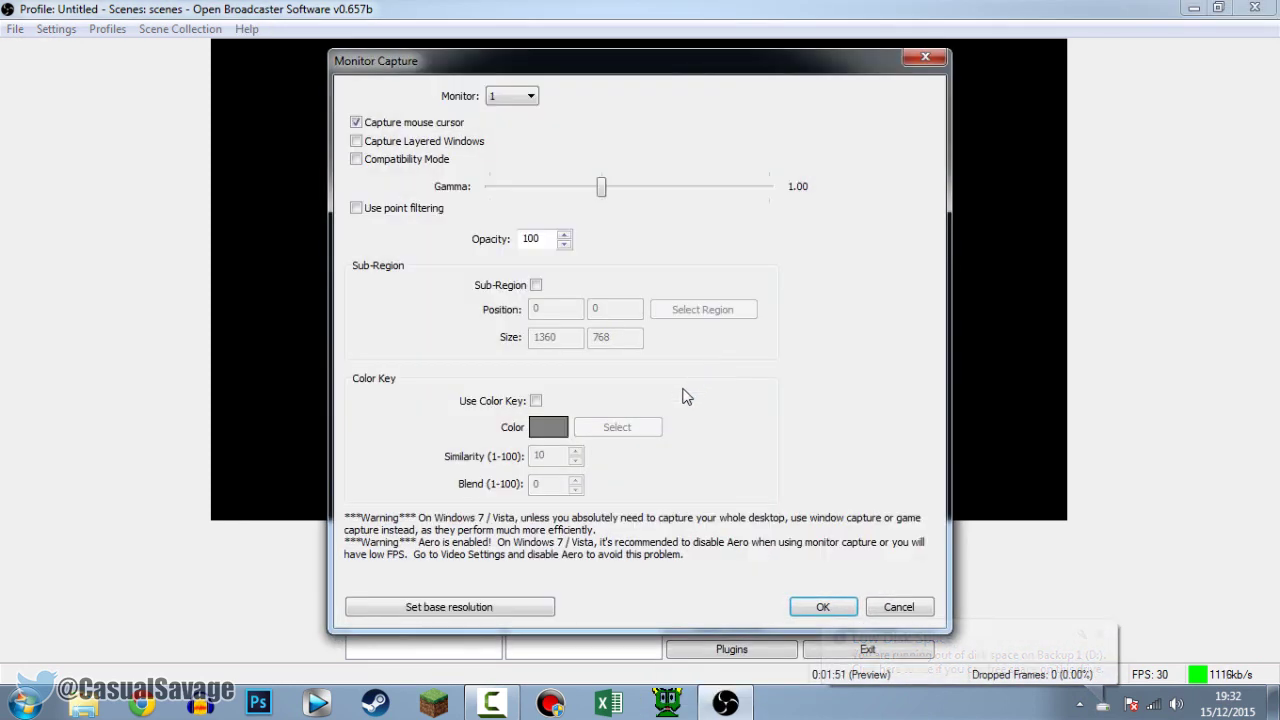
left_click(505, 100)
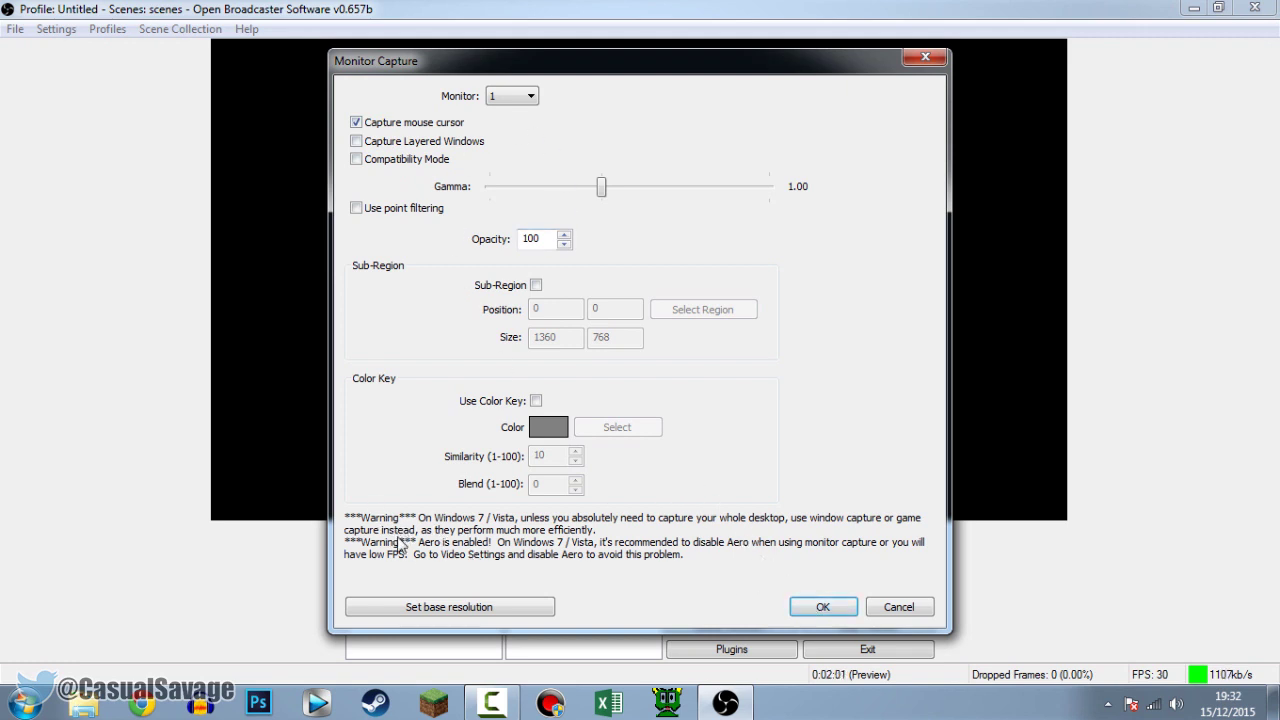
left_click(822, 610)
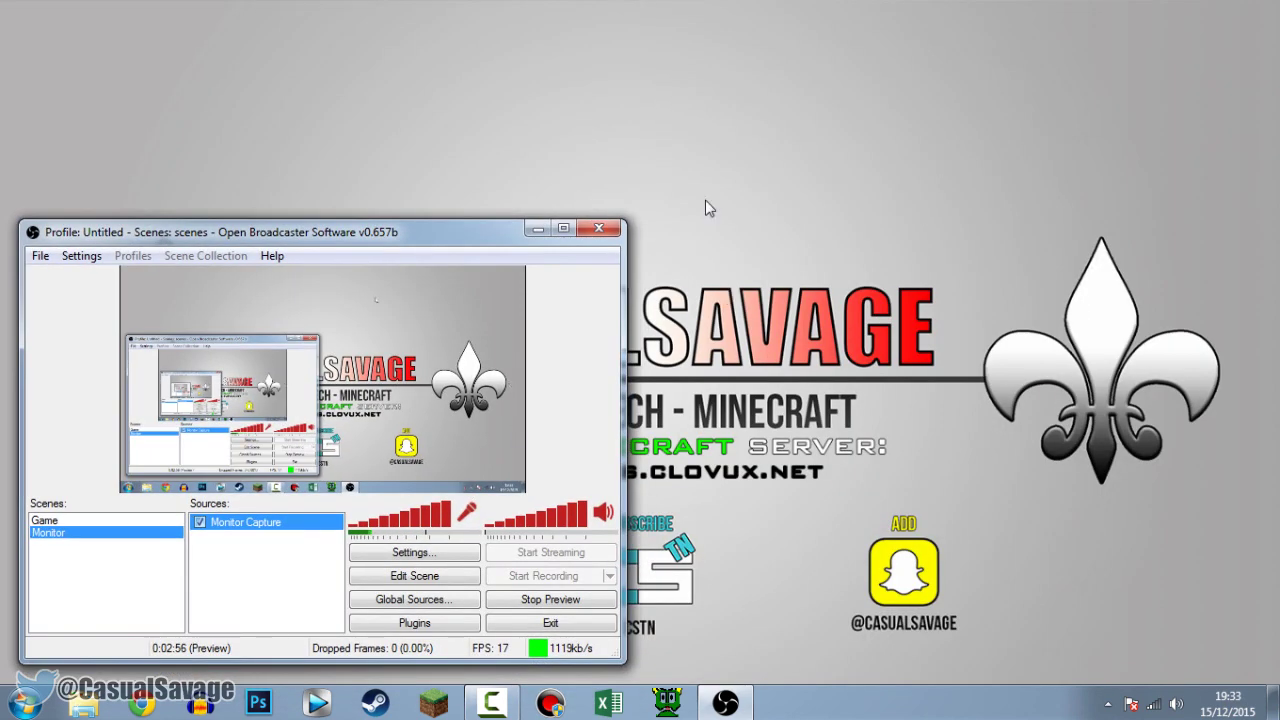
Reposition the OBS window and maximize it so the preview fills the screen.
left_click_drag(847, 58, 1086, 286)
left_click(562, 229)
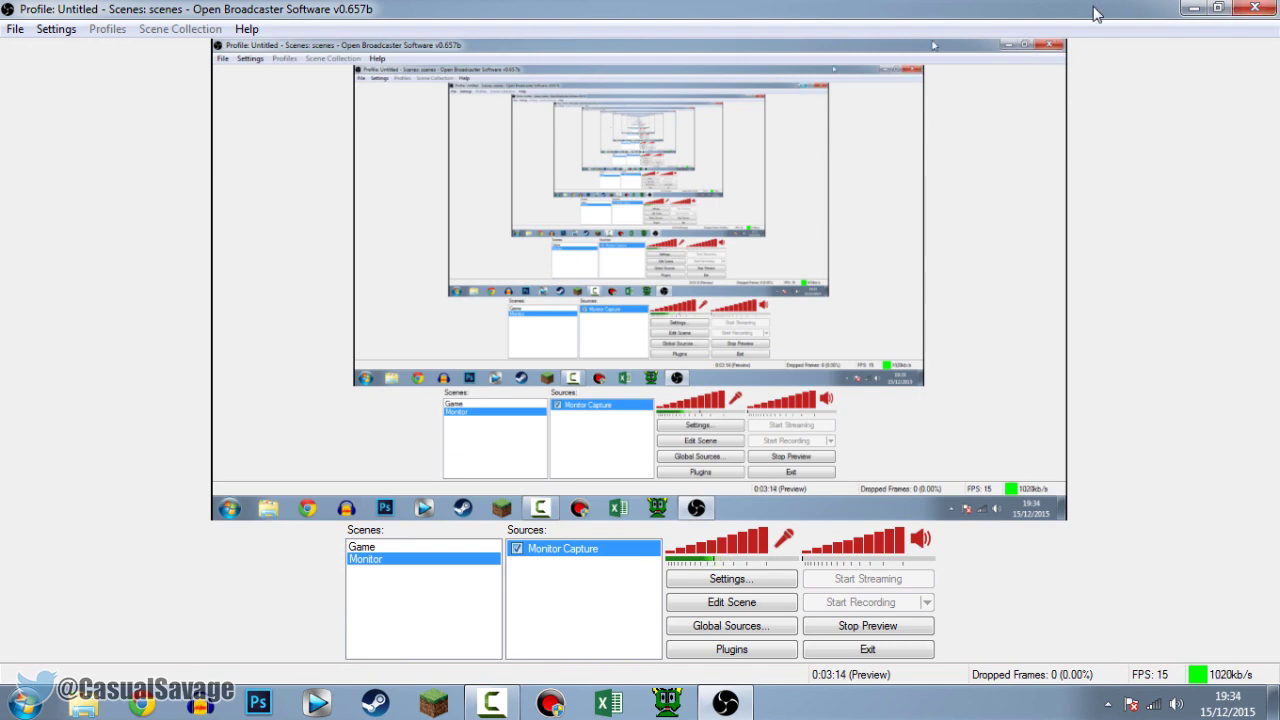
left_click(1217, 8)
left_click_drag(962, 146, 478, 285)
left_click_drag(876, 162, 1119, 144)
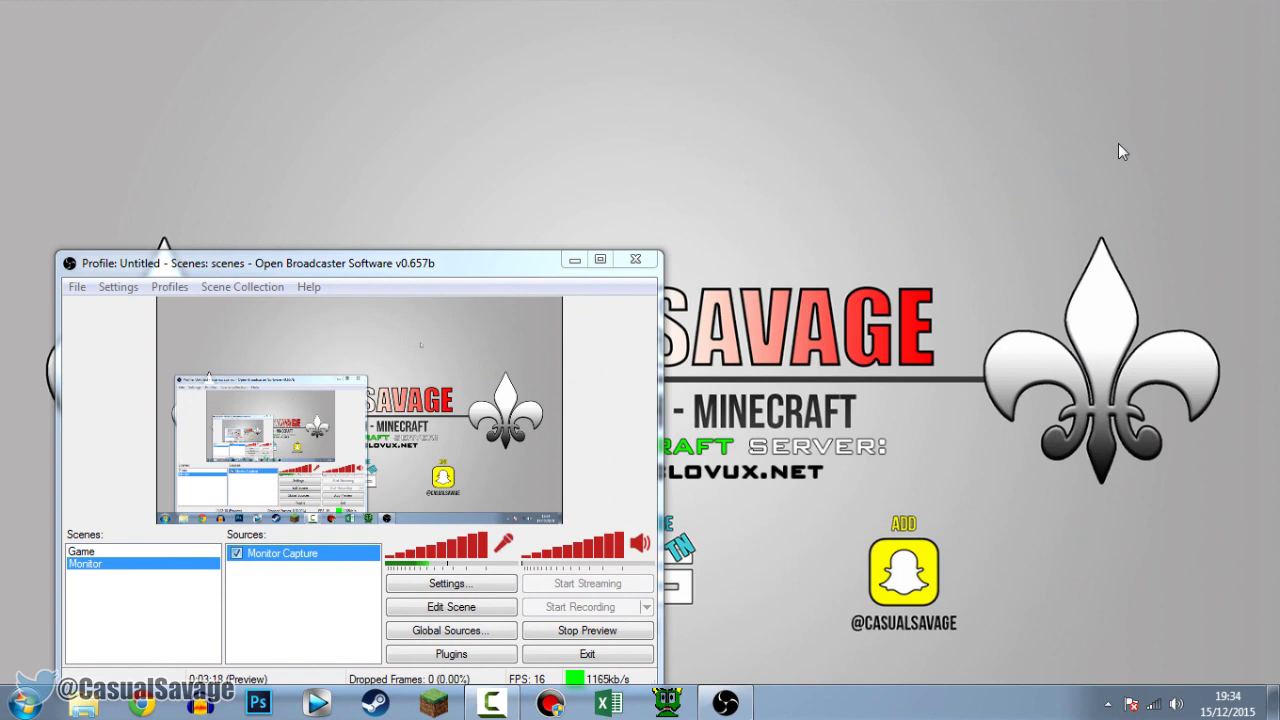
left_click(600, 259)
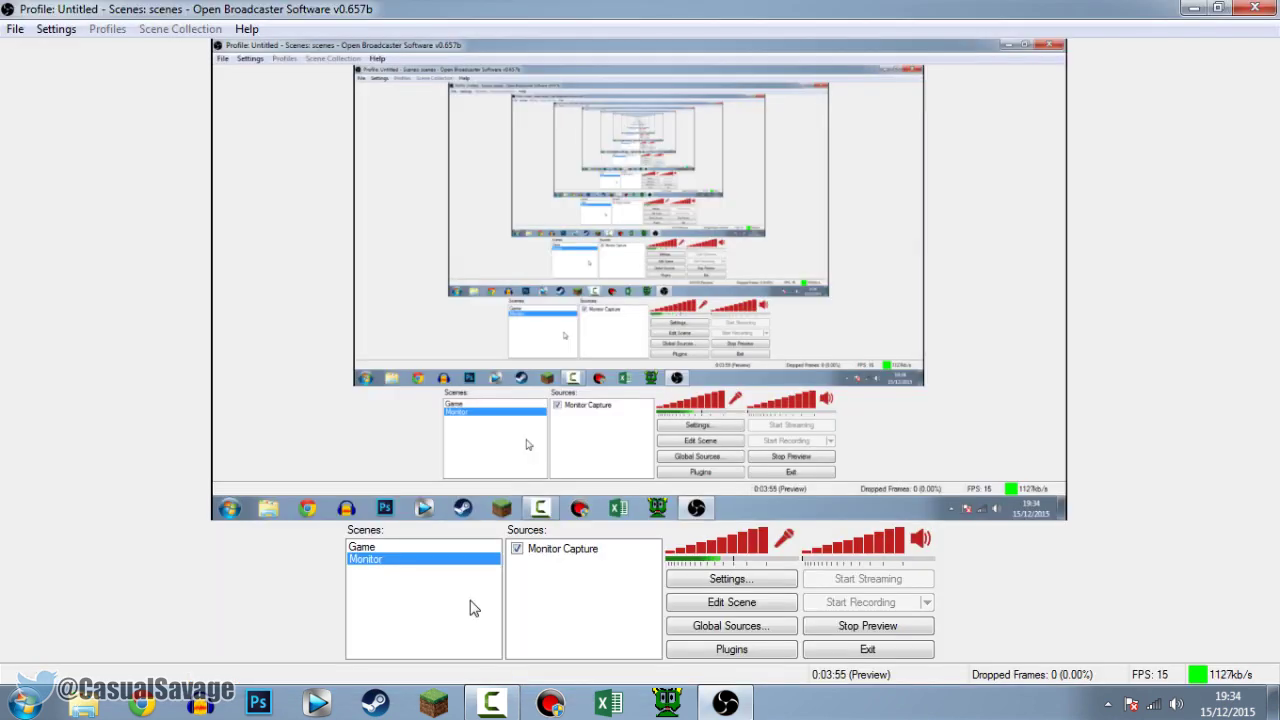
Add a third scene named 'Break' after Game and Monitor.
right_click(381, 578)
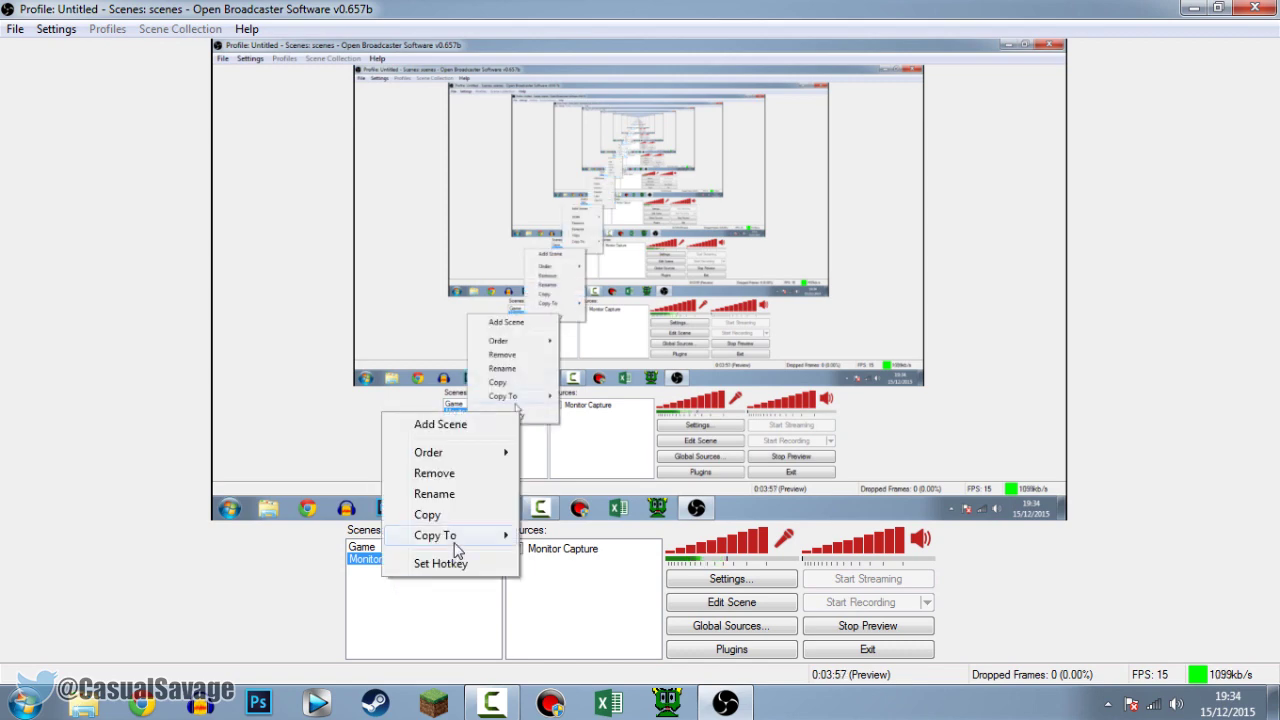
left_click(441, 426)
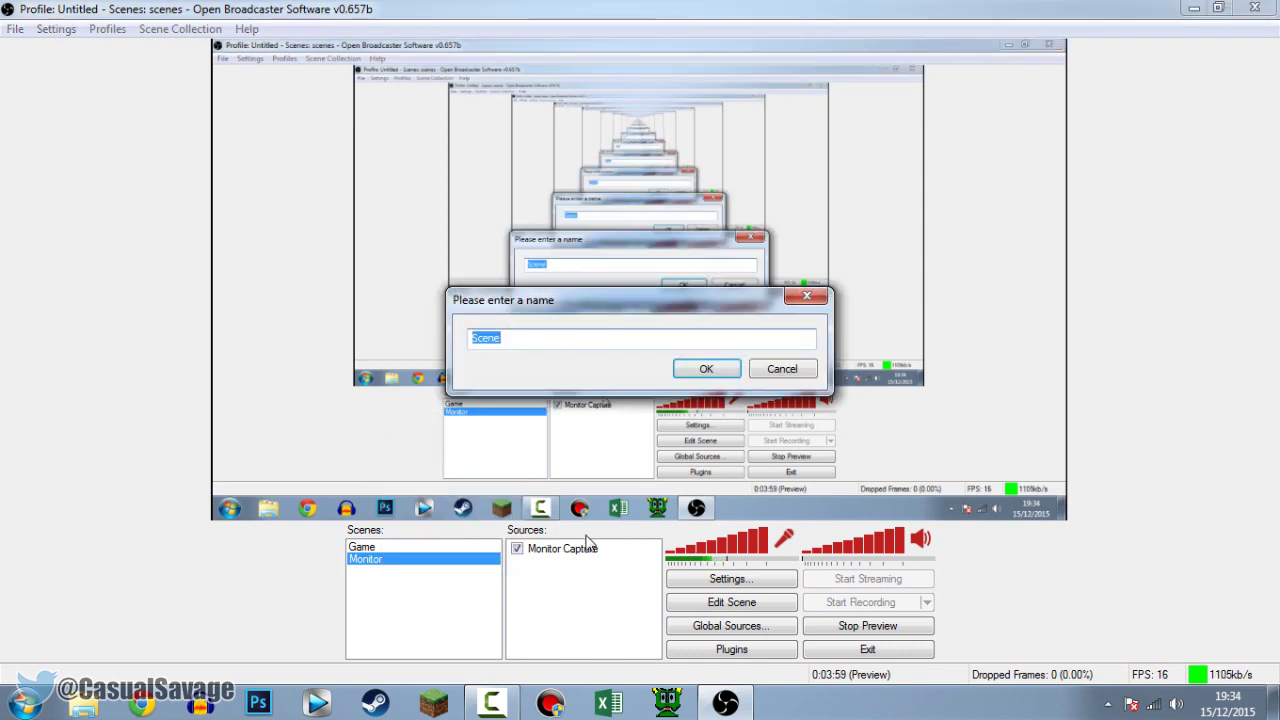
type("Break")
key("Return")
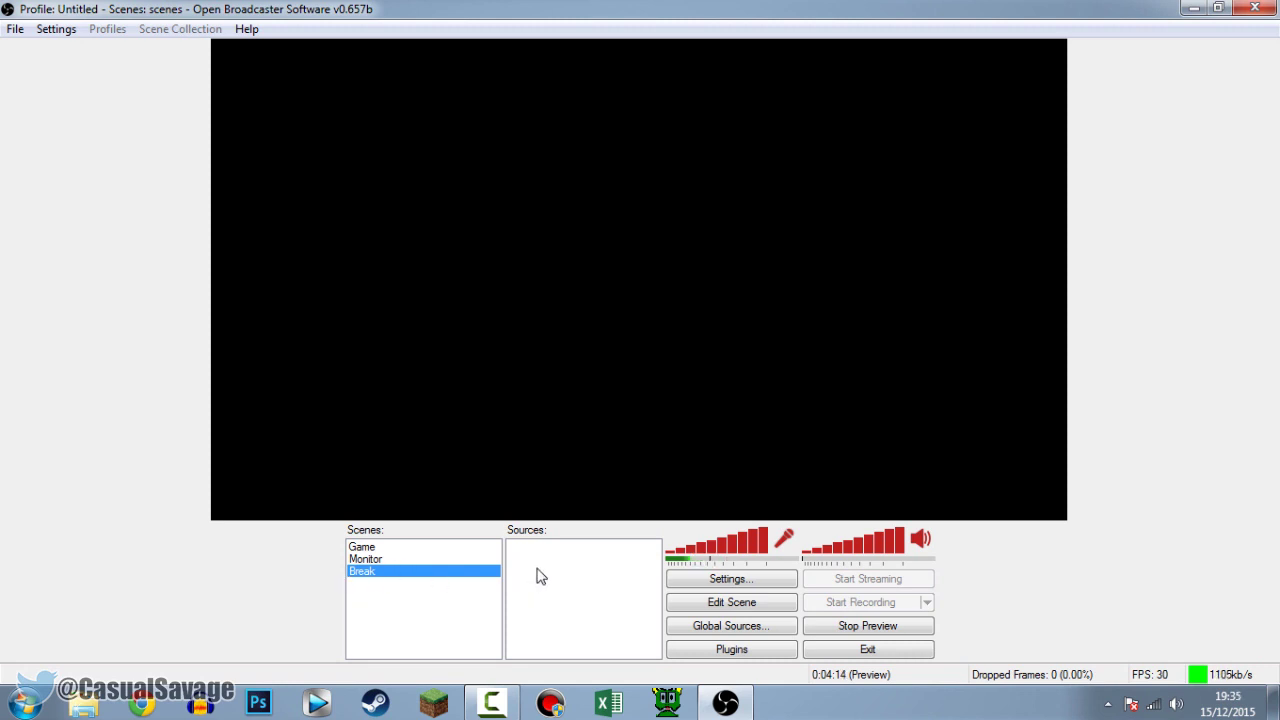
Choose to add a Text source to the Break scene.
right_click(537, 570)
mouse_move(588, 581)
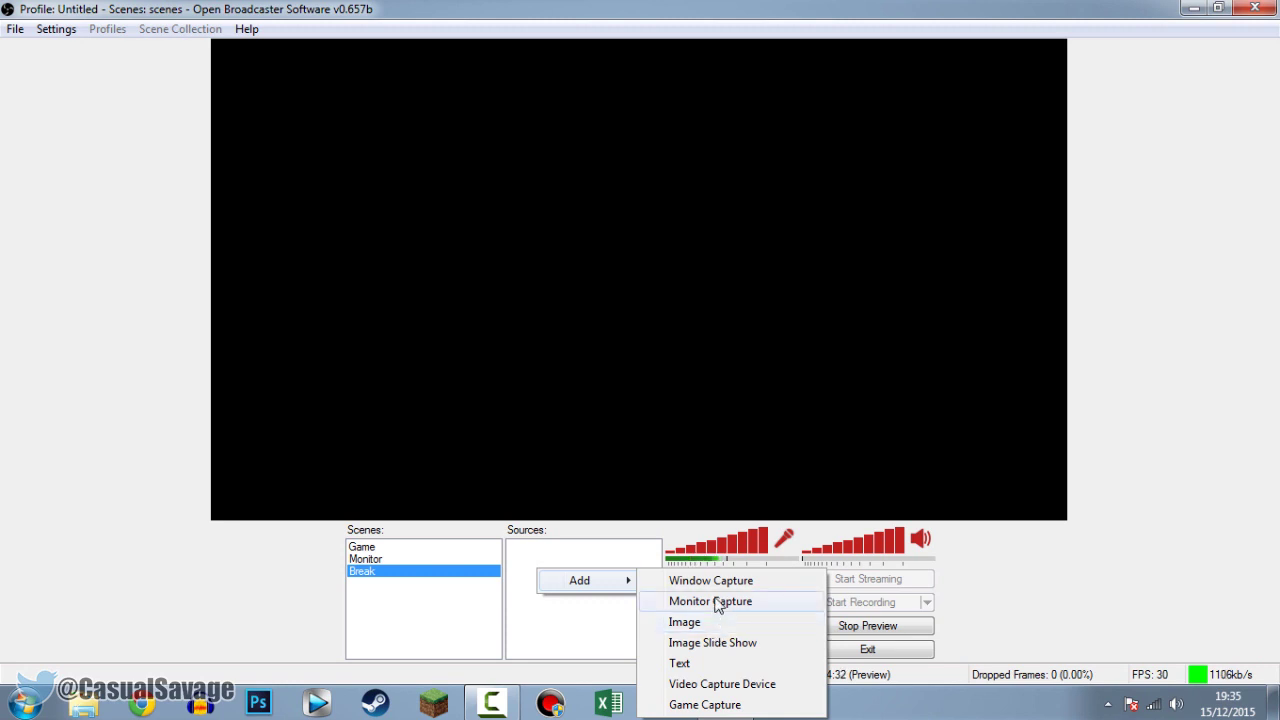
left_click(686, 663)
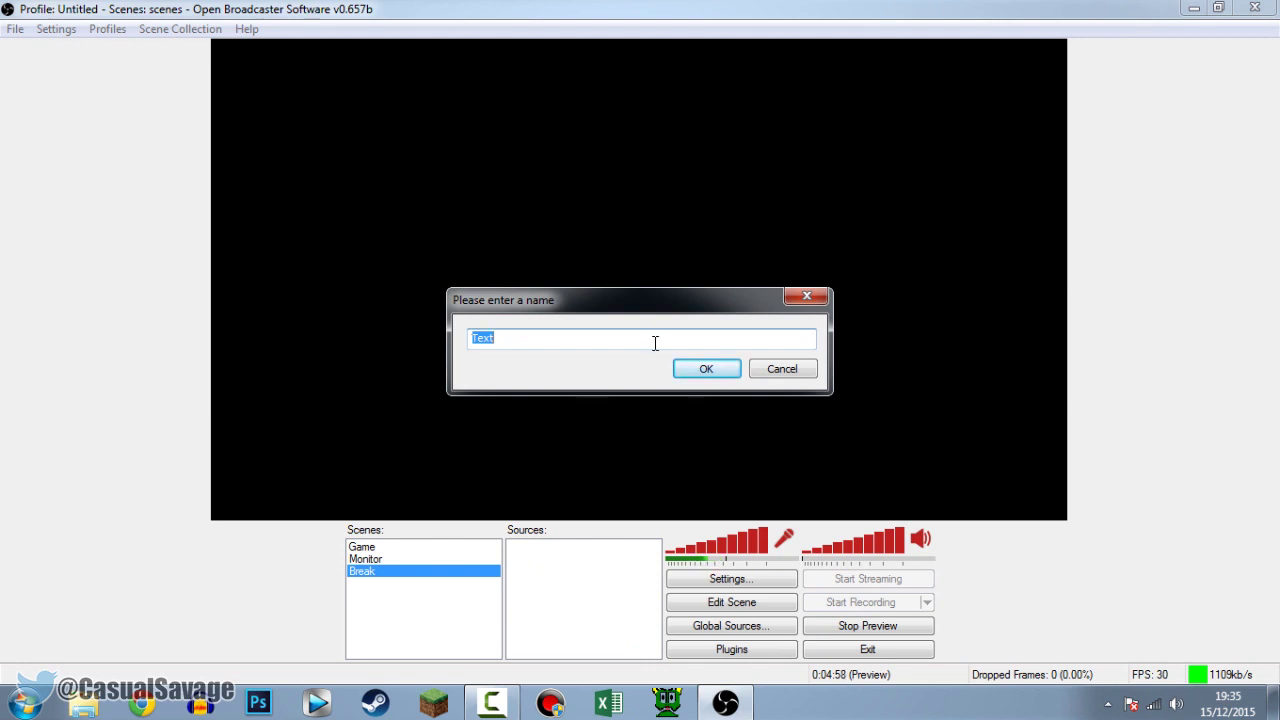
Name the text source 'BRB' with font size 70 and the message 'Be back soon!'.
type("BRB")
key("Return")
left_click(859, 115)
type("70")
left_click(504, 506)
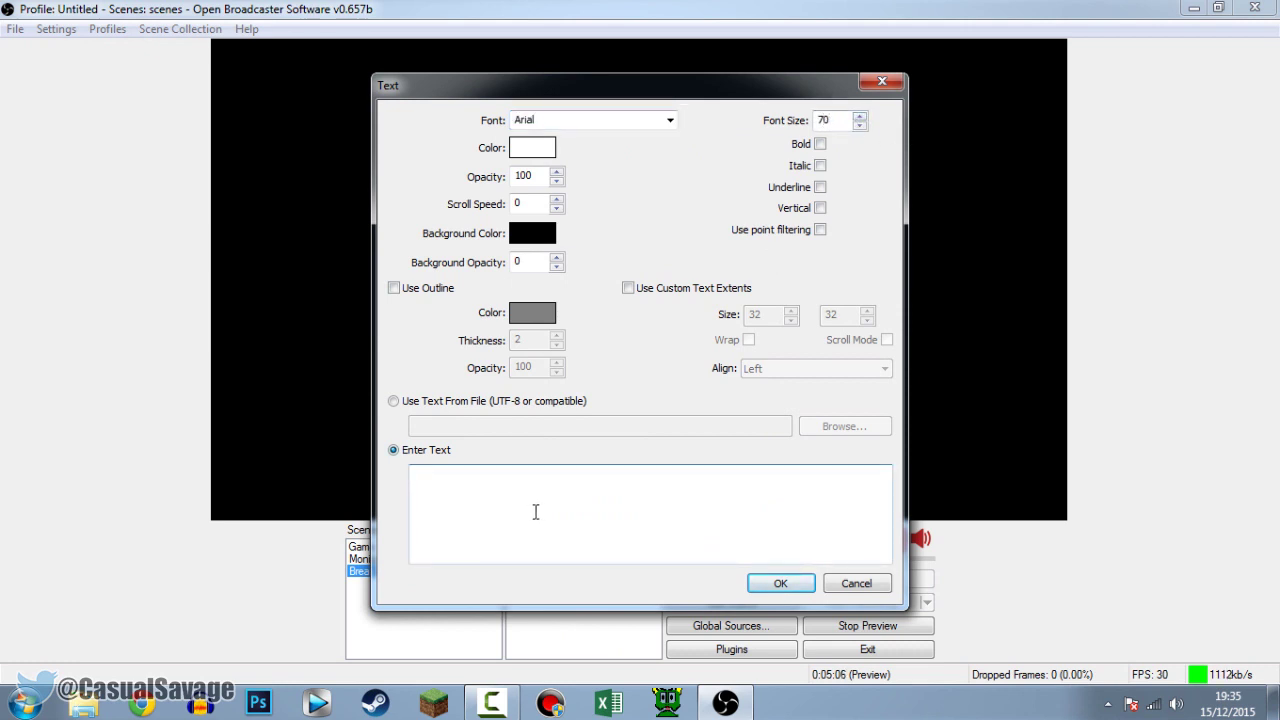
type("Be bAC")
key("BackSpace")
type("back soon!")
left_click(780, 583)
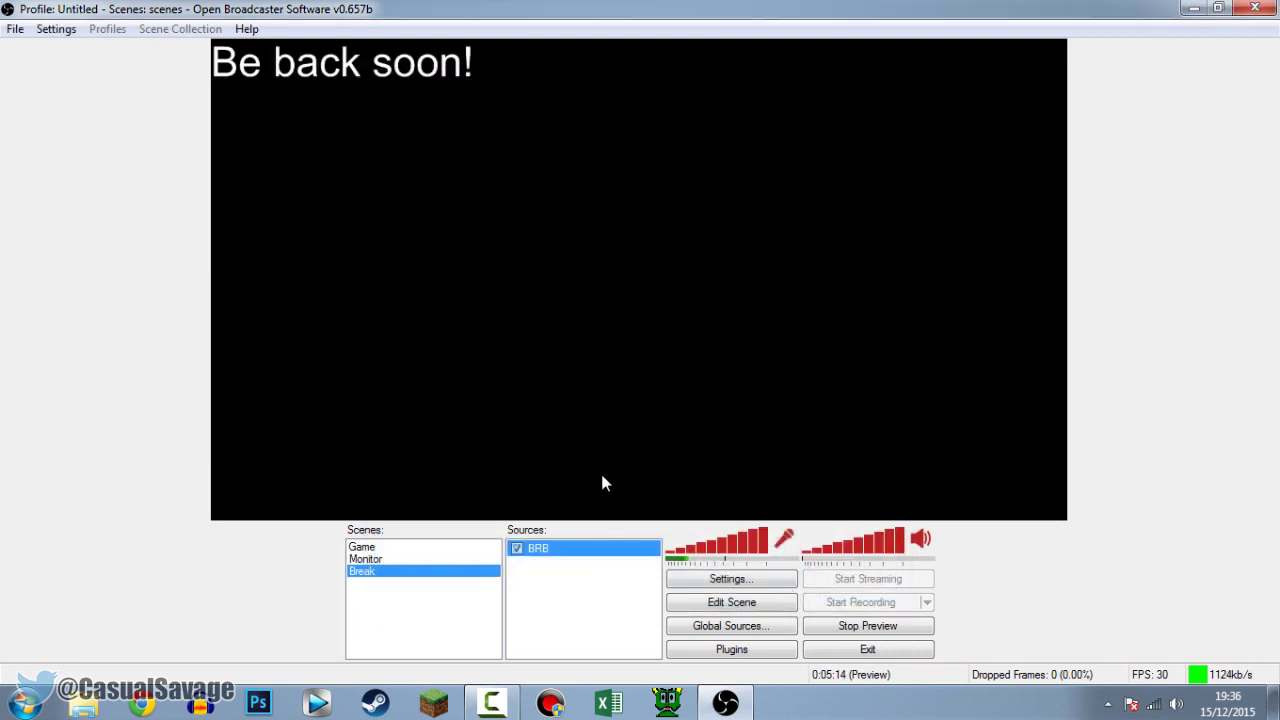
right_click(558, 552)
Fit the BRB 'Be back soon!' text to the screen via Position/Size.
mouse_move(650, 465)
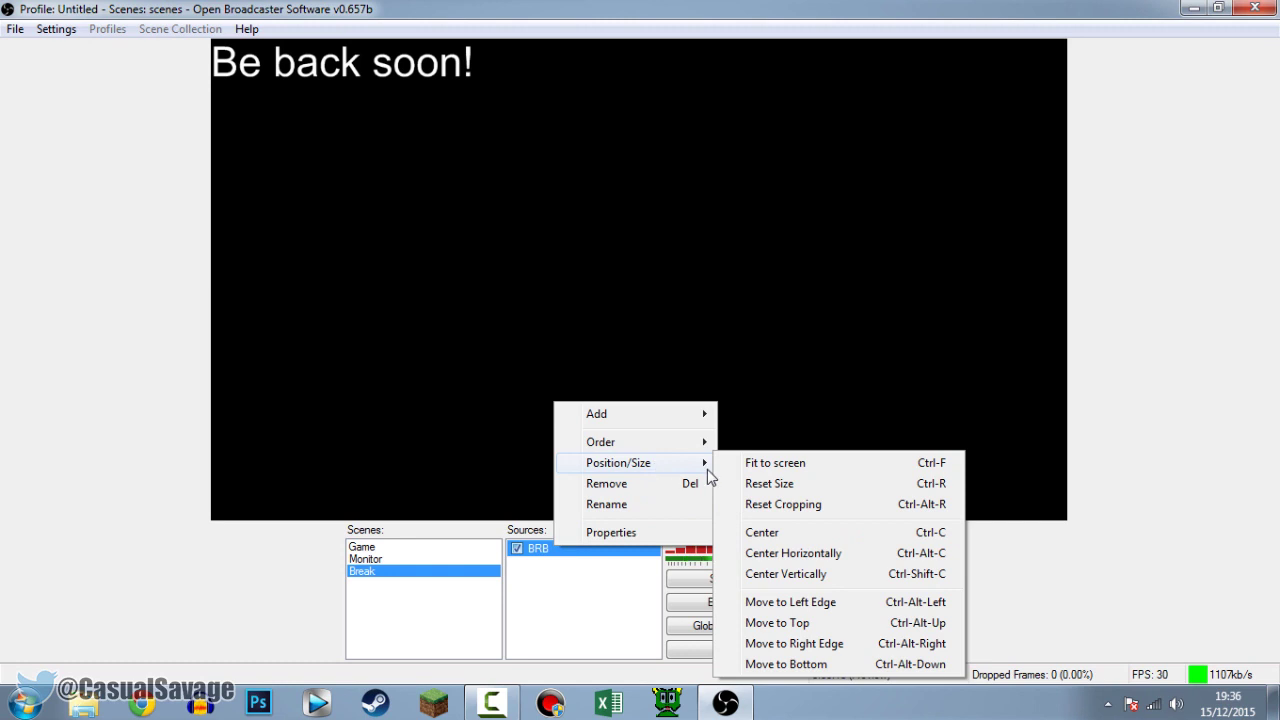
left_click(772, 463)
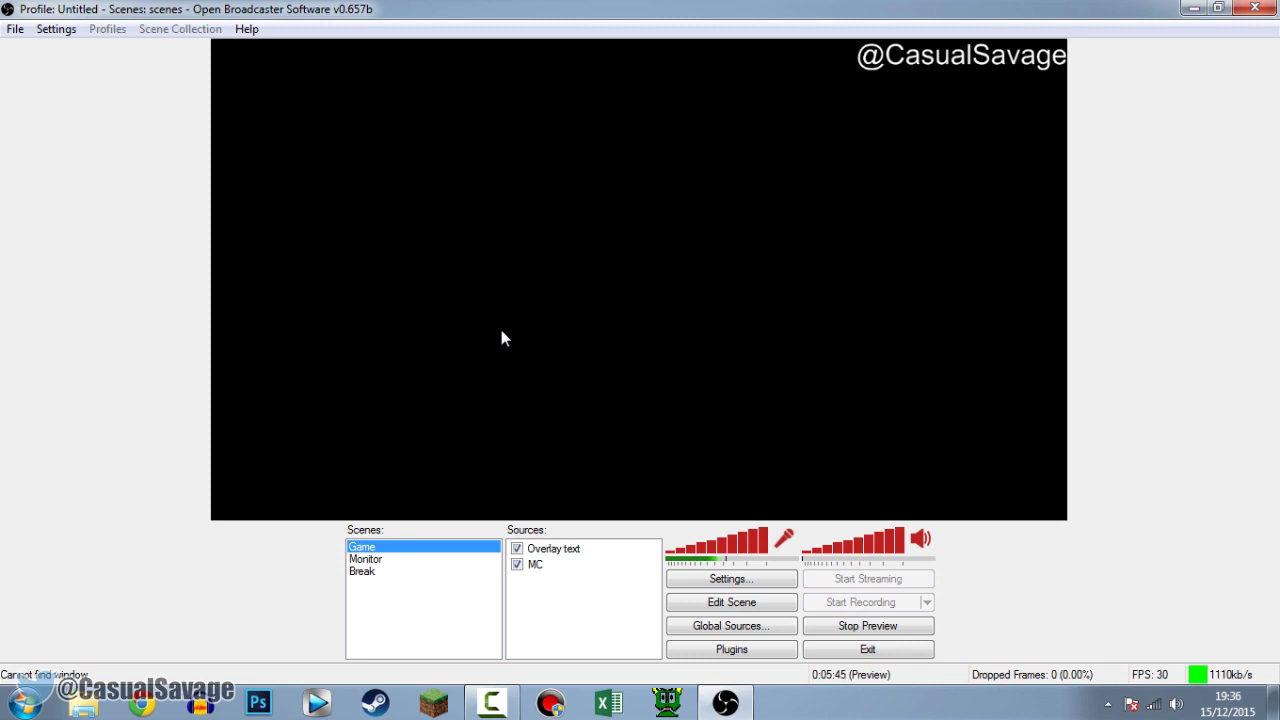
left_click(377, 573)
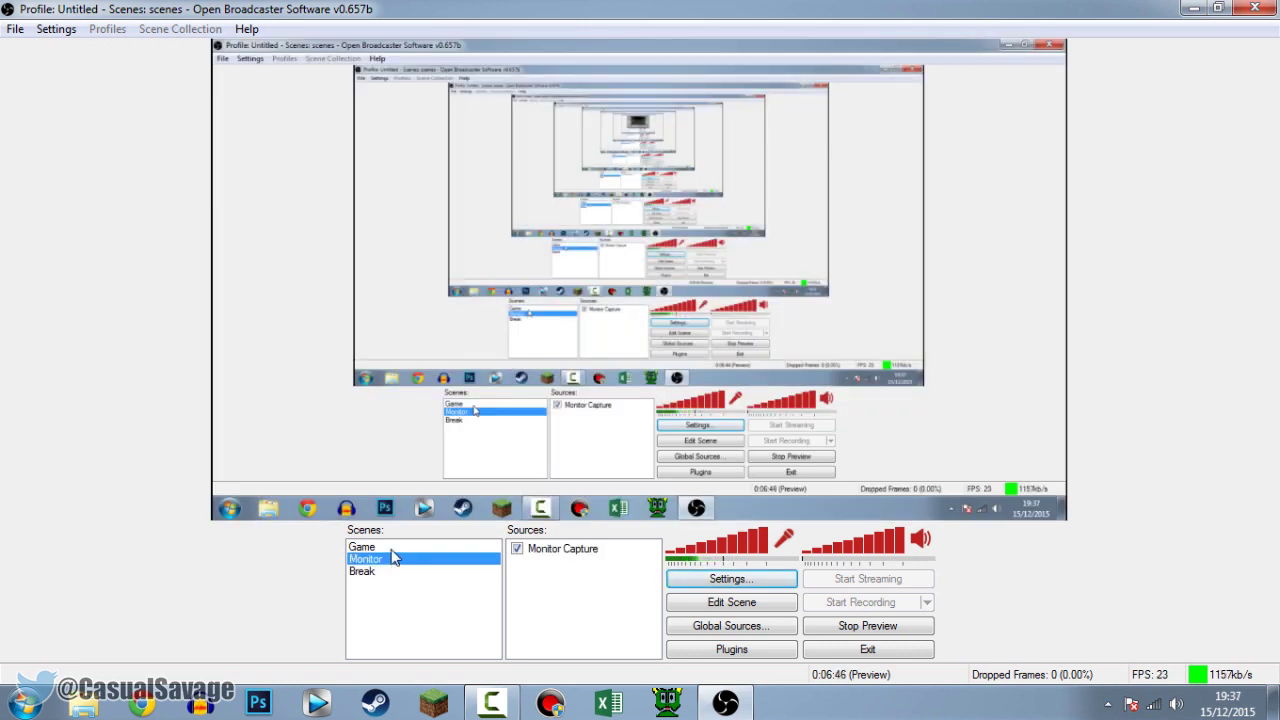
key("Up")
left_click(395, 572)
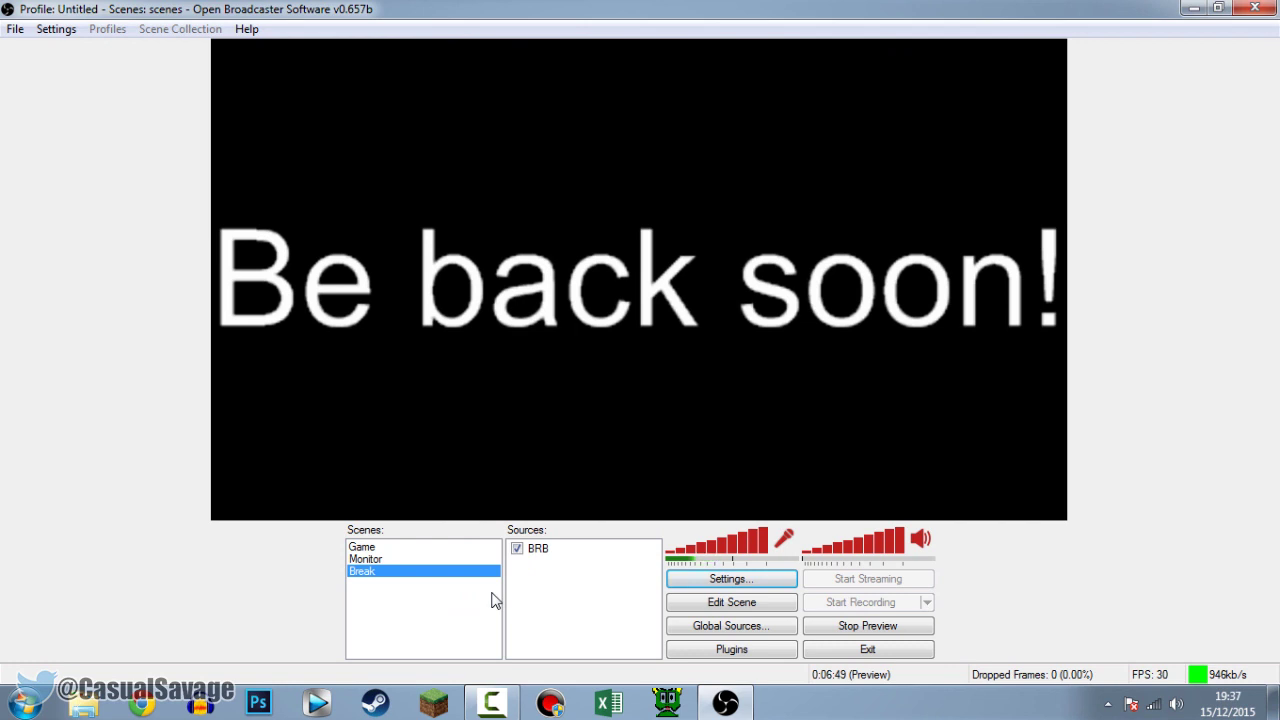
left_click(445, 548)
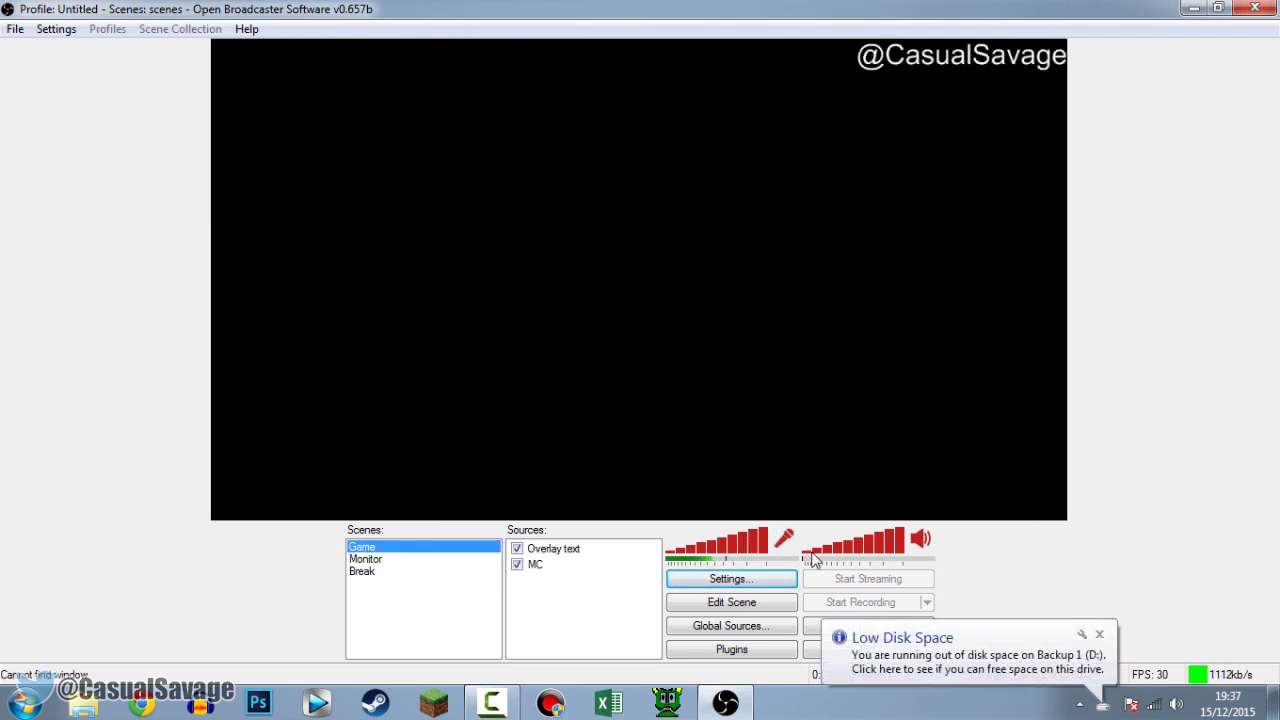
left_click(1099, 636)
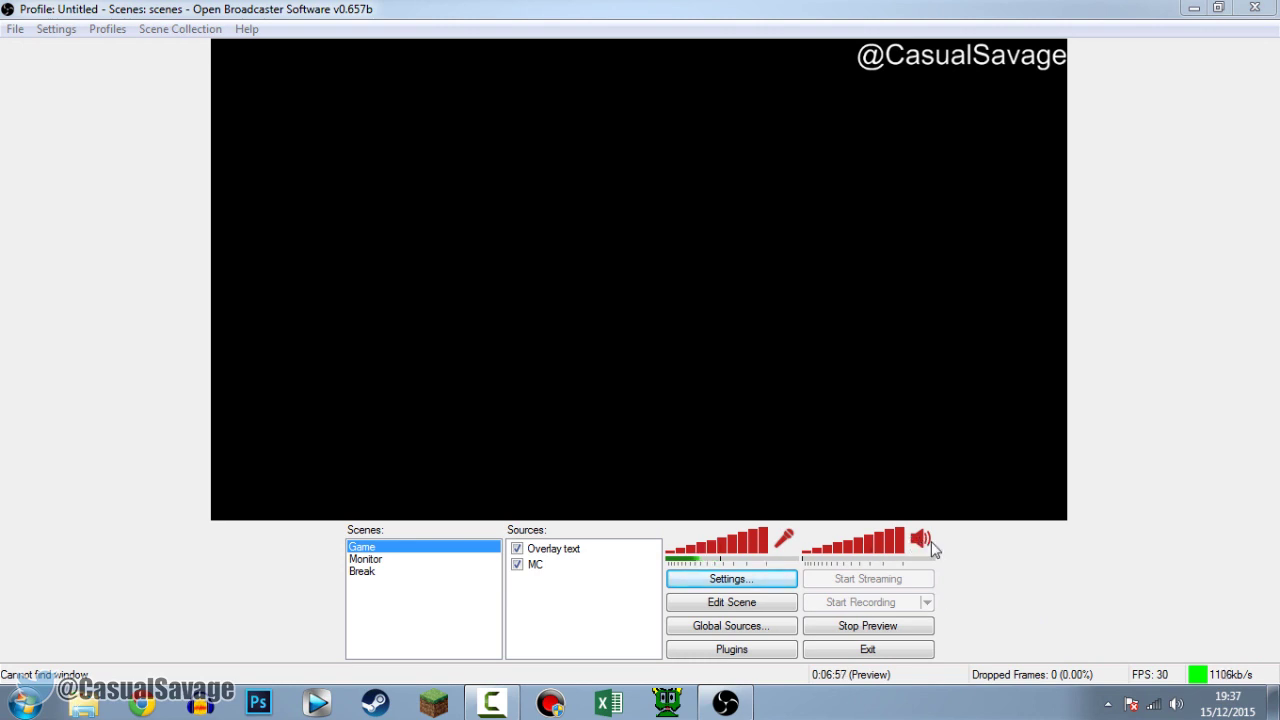
left_click(1176, 705)
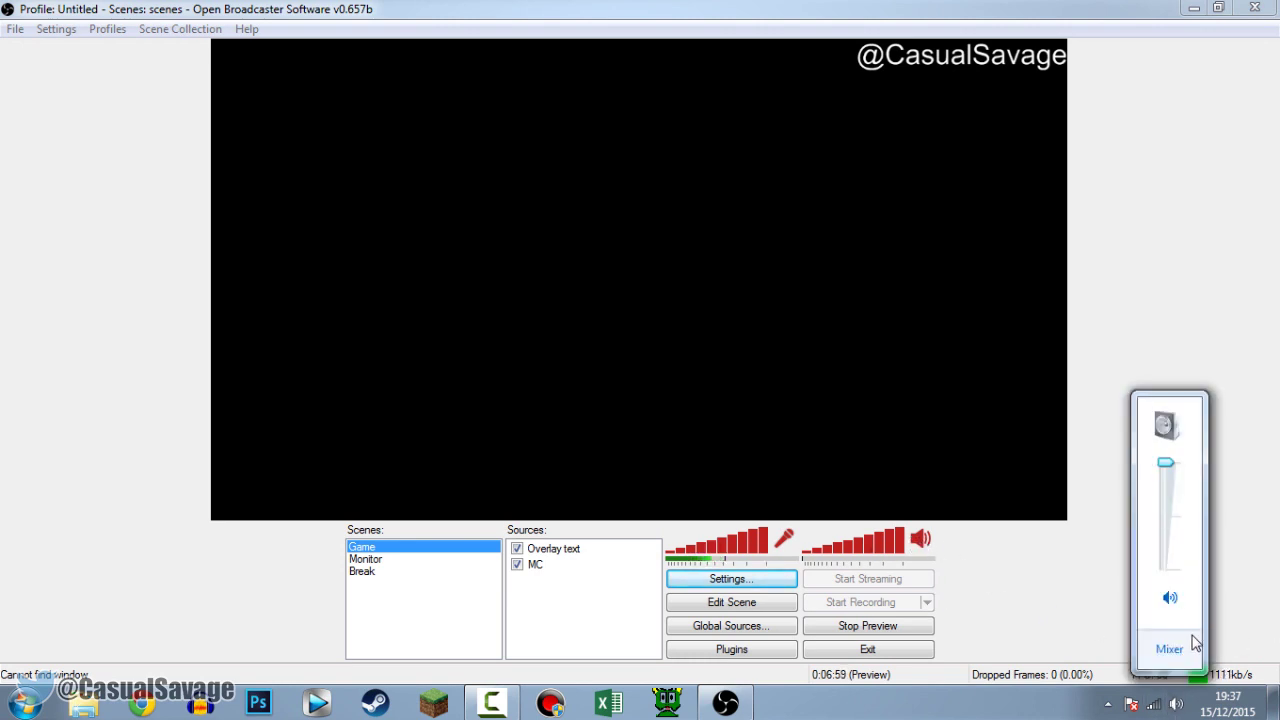
left_click(1169, 649)
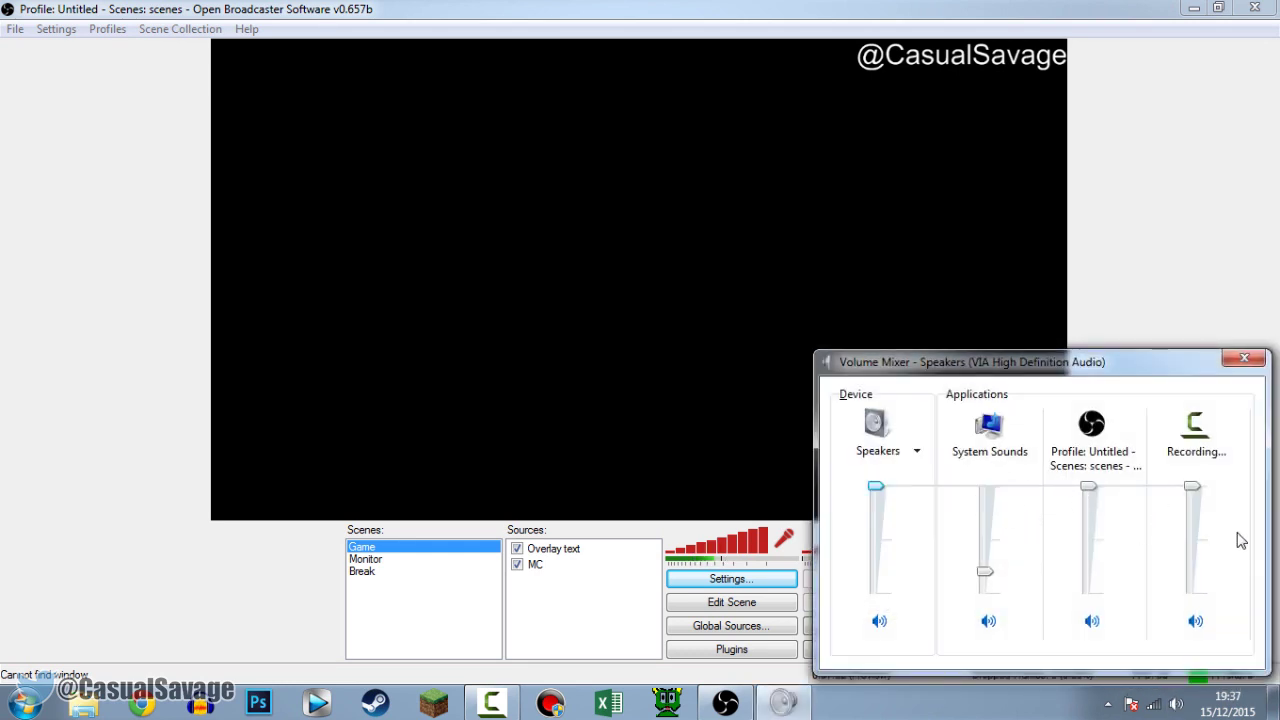
left_click(1244, 358)
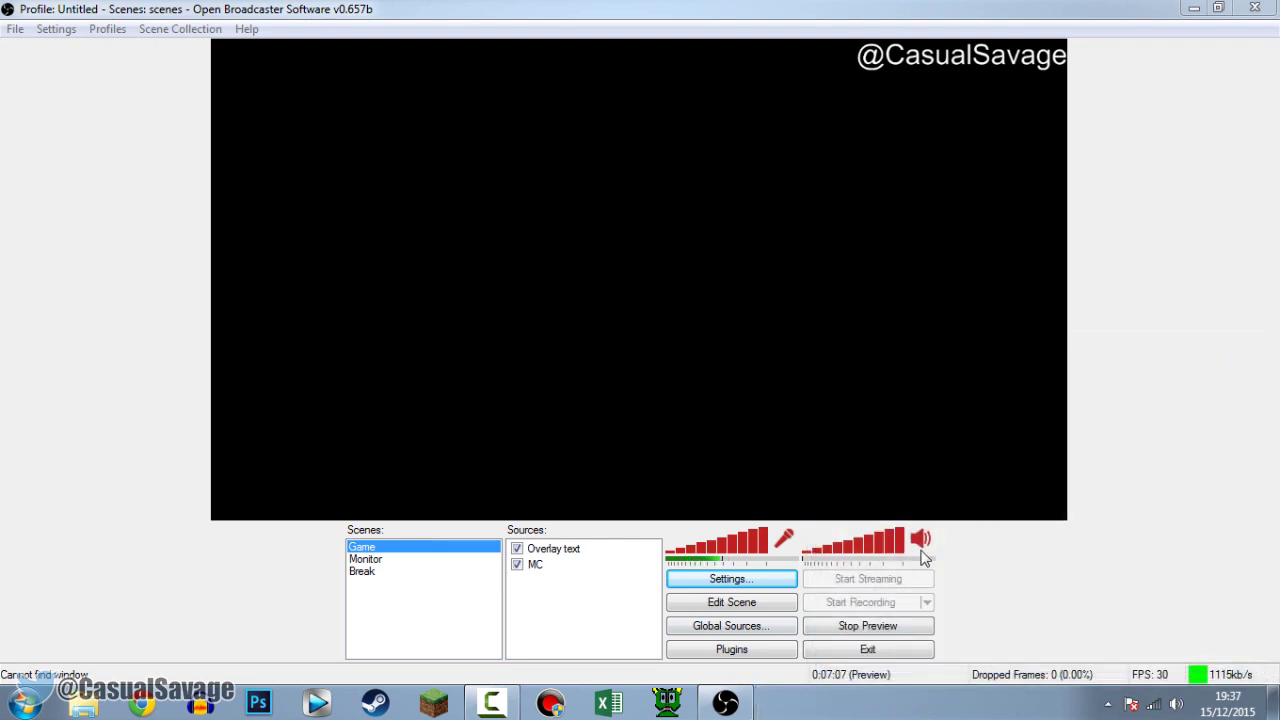
left_click_drag(900, 555, 945, 545)
left_click(923, 542)
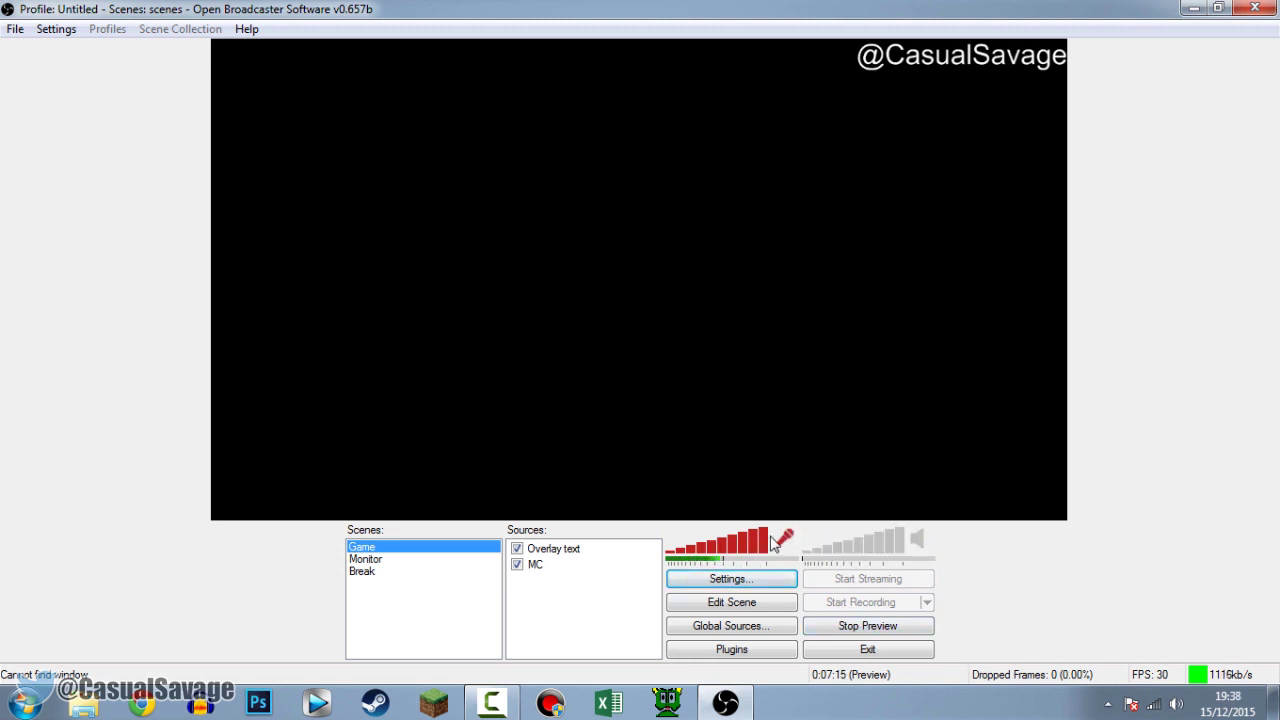
left_click(737, 548)
left_click_drag(693, 553, 951, 531)
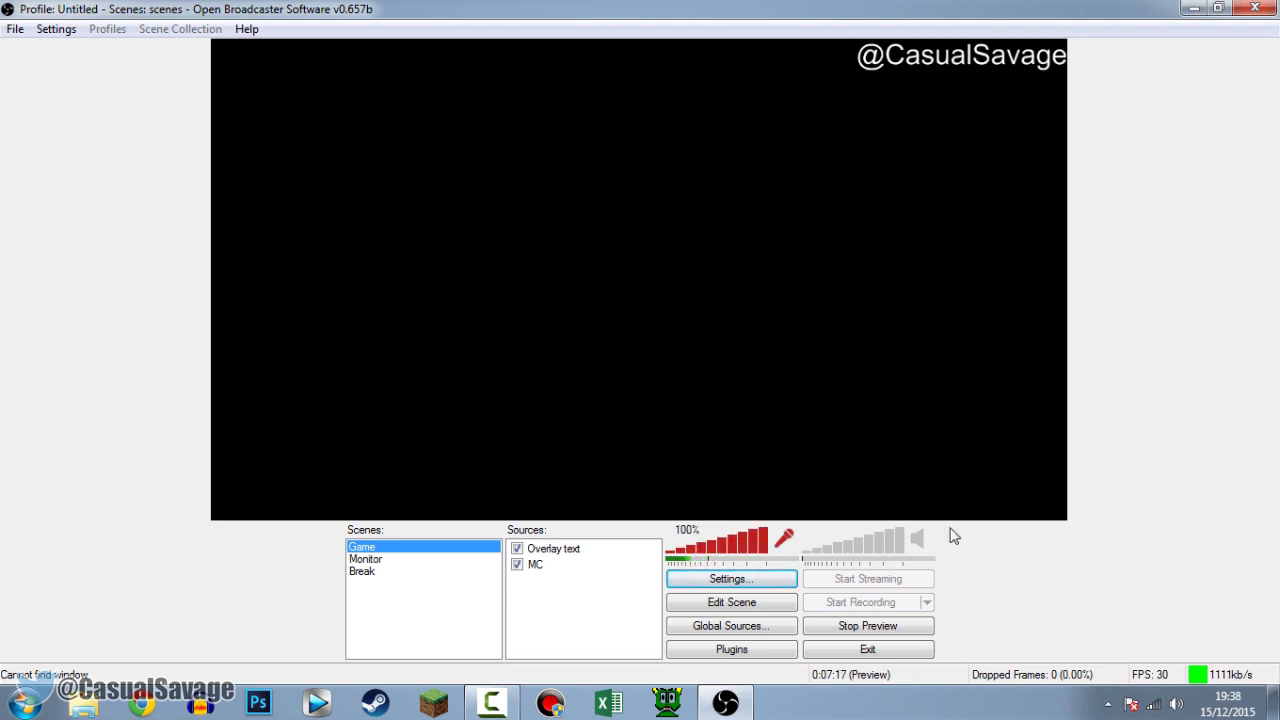
left_click(785, 541)
left_click(786, 543)
left_click(917, 545)
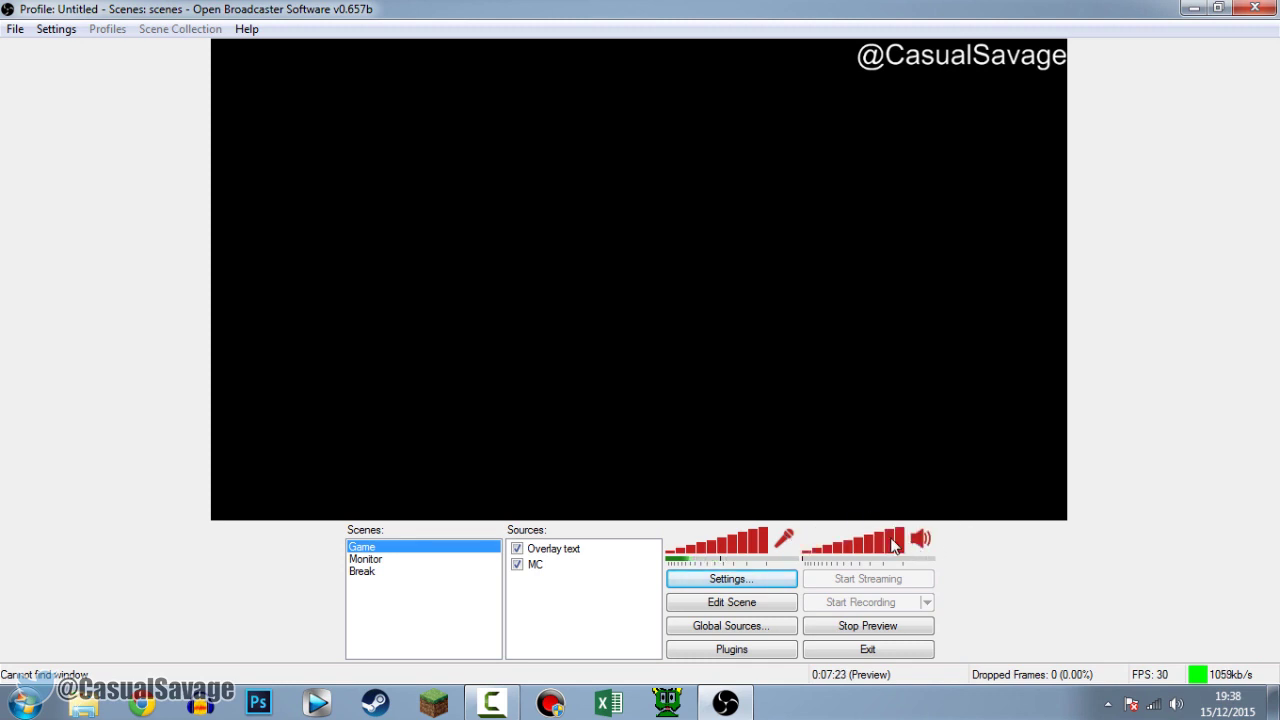
left_click(771, 580)
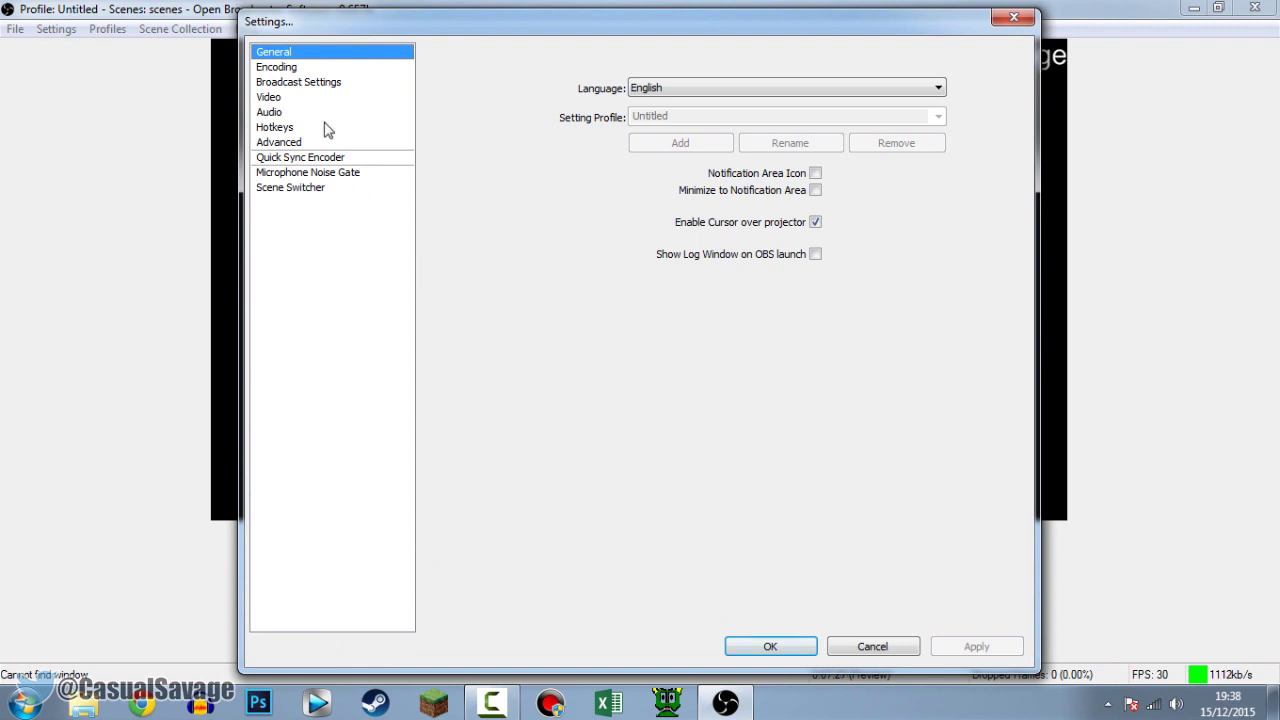
Set Desktop Audio to Speakers (VIA High Definition Audio) and Mic/Aux to Microphone (2- Samson C01U), then apply.
left_click(311, 114)
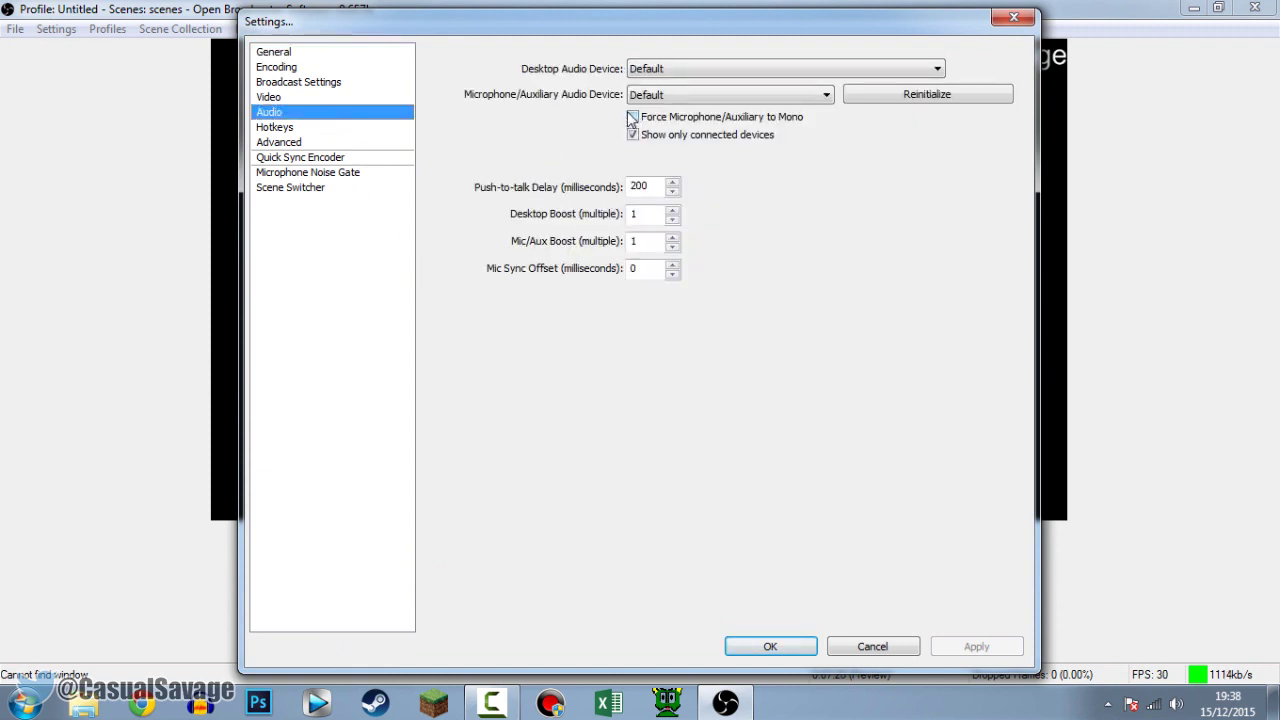
left_click(686, 69)
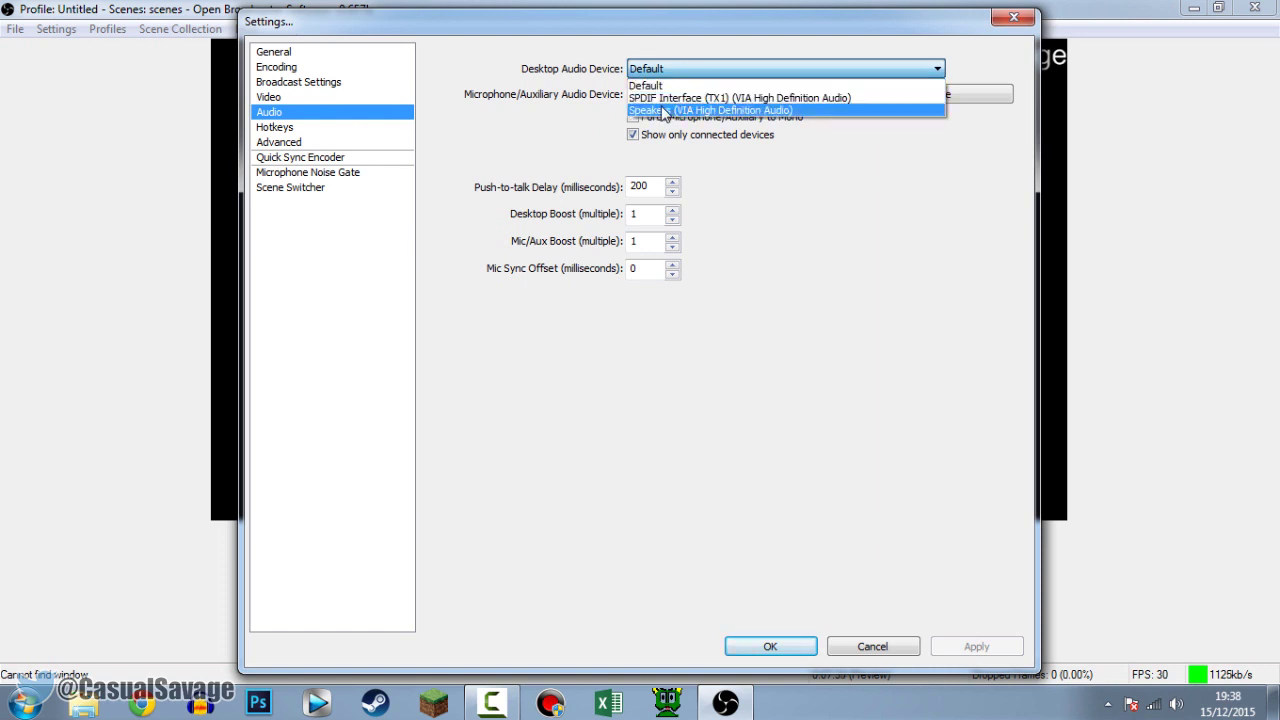
left_click(690, 111)
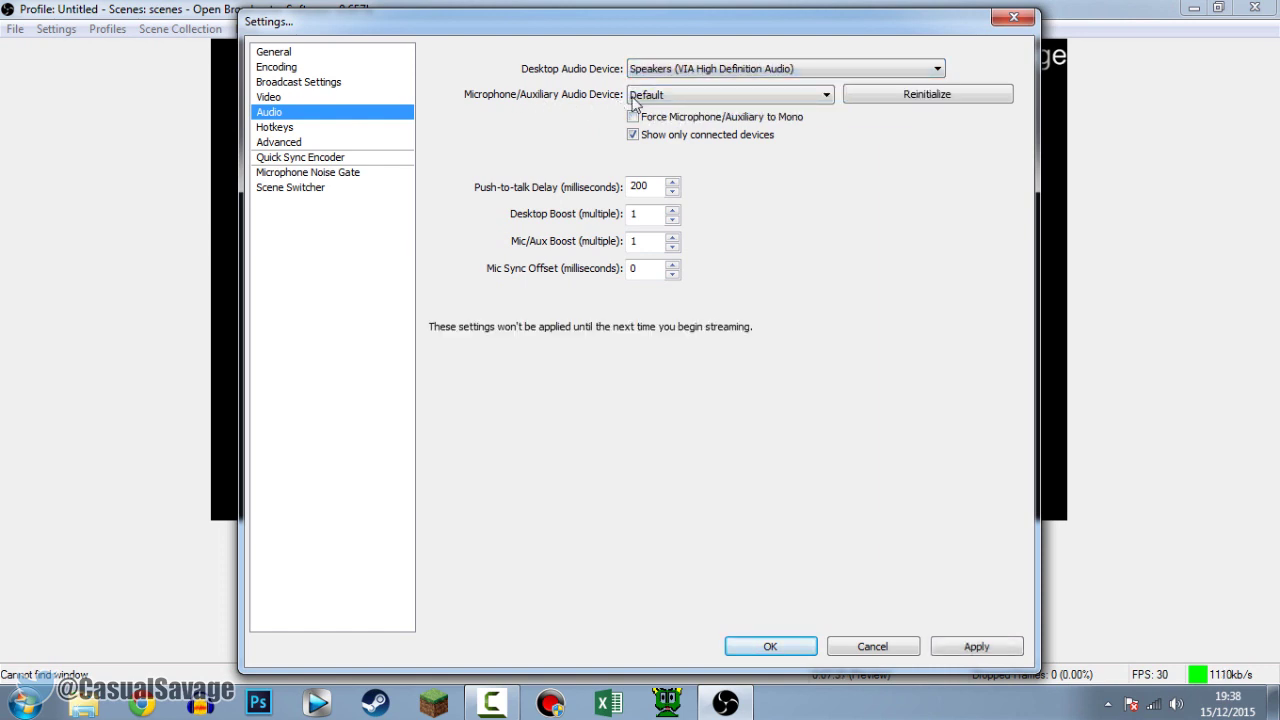
left_click(667, 97)
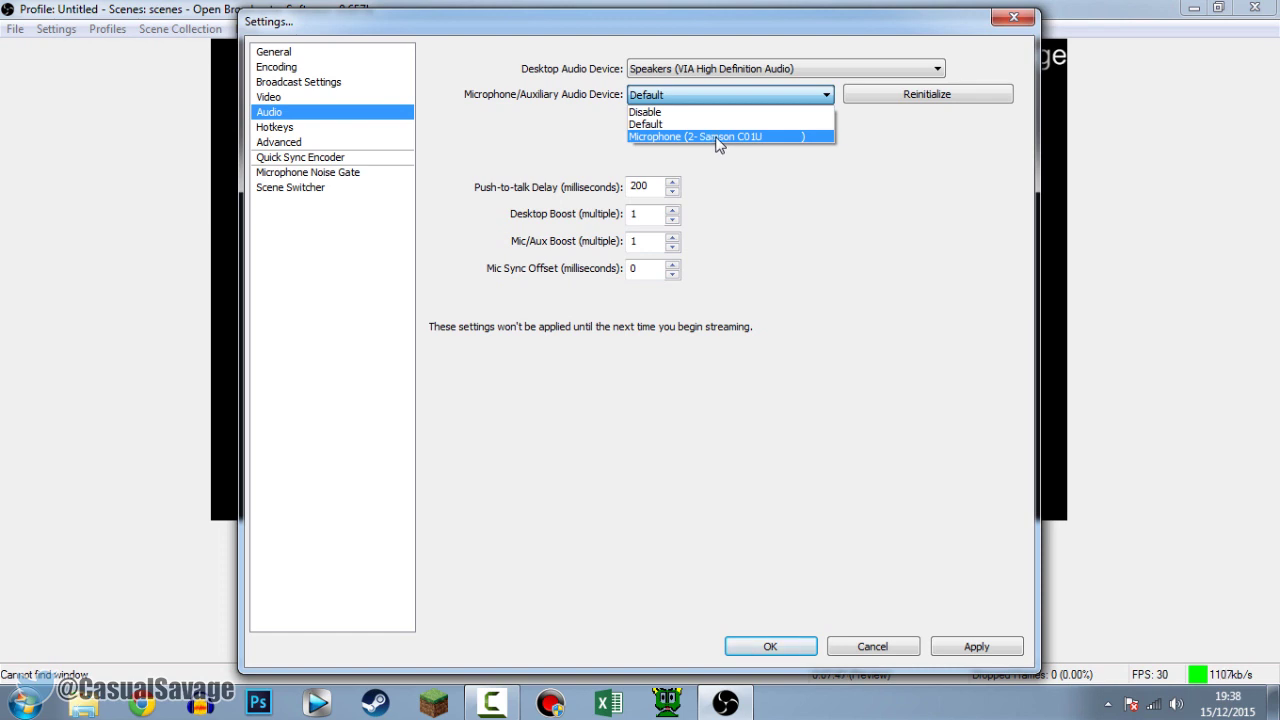
left_click(711, 138)
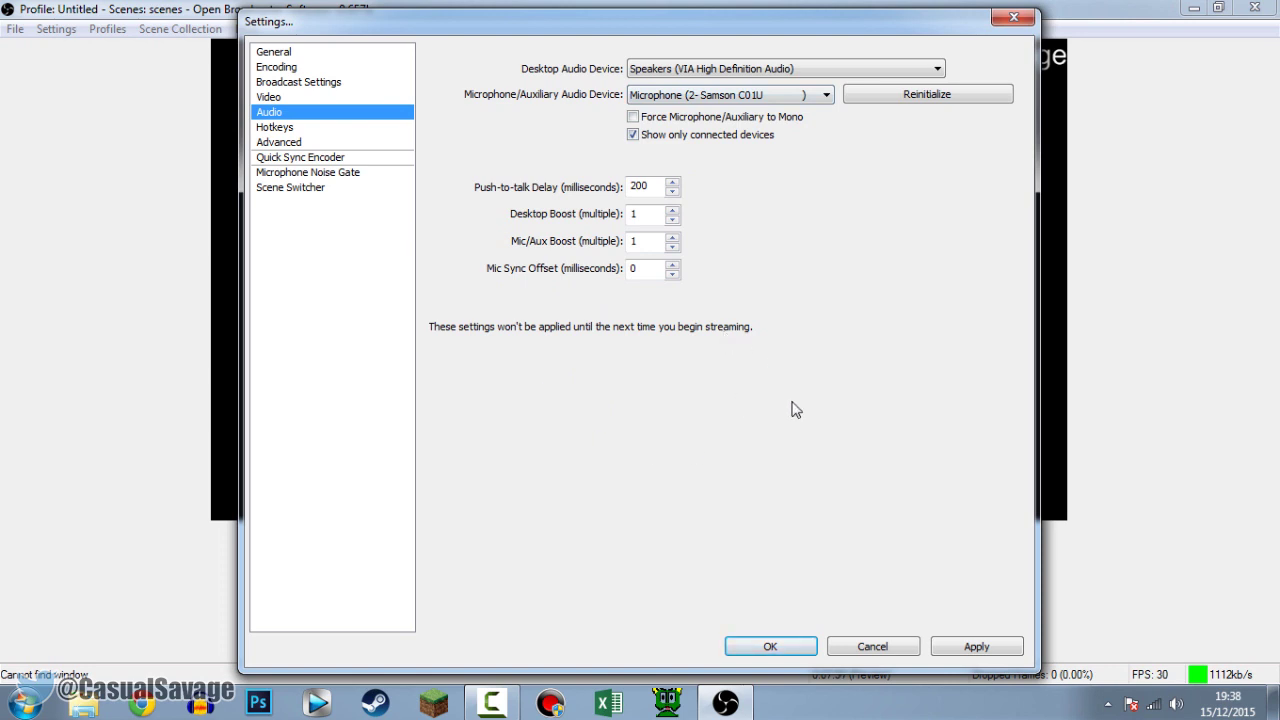
left_click(975, 648)
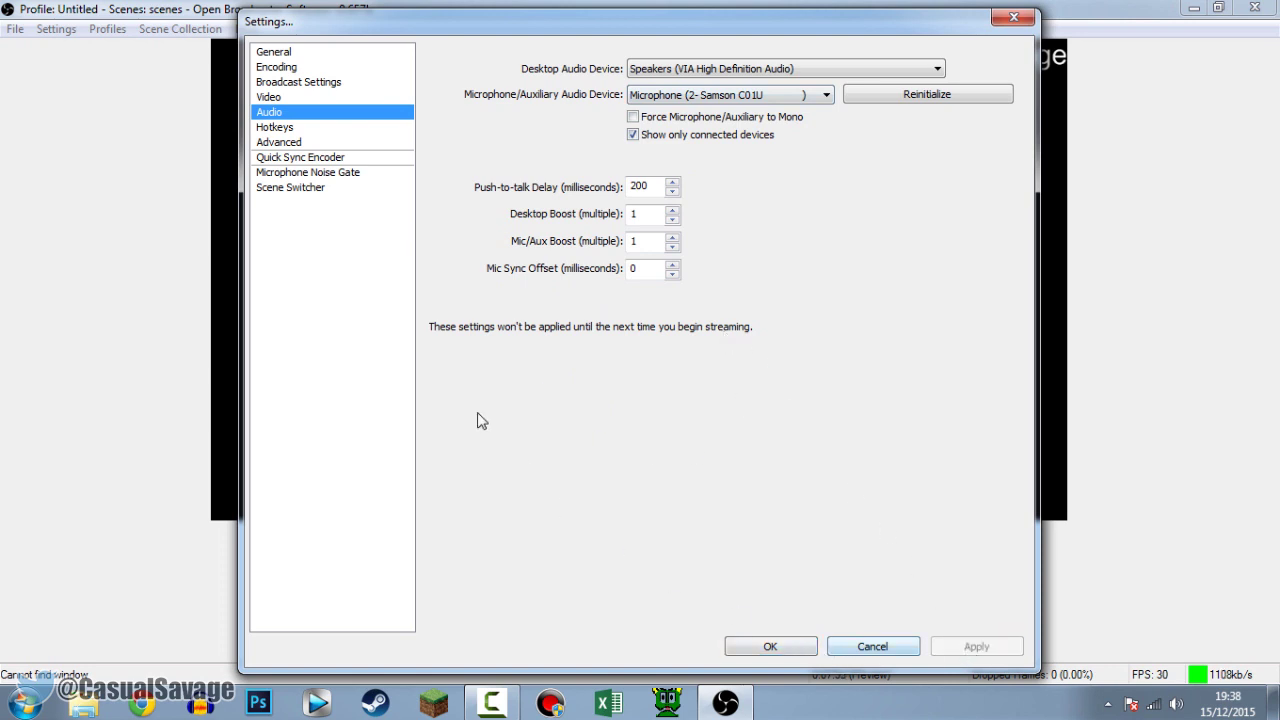
left_click(312, 174)
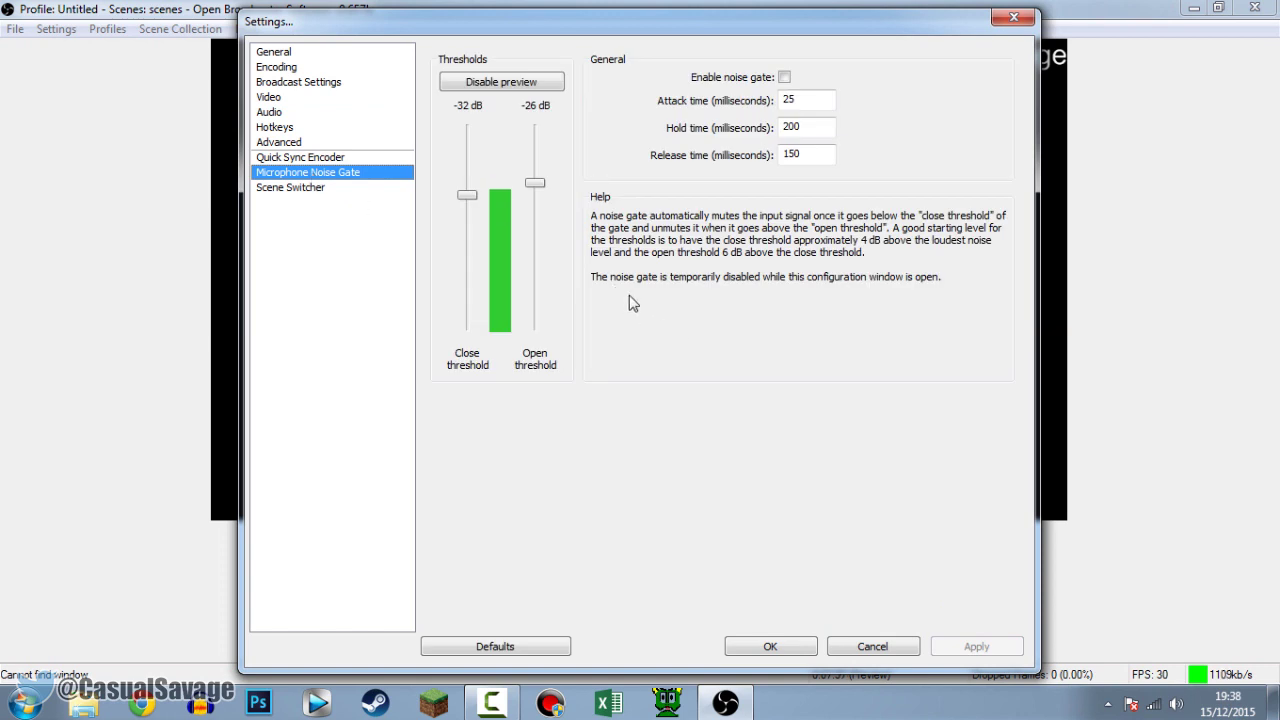
Try noise gate thresholds of -51 dB close and -50 dB open, then disable it and decline resetting to defaults.
left_click(784, 77)
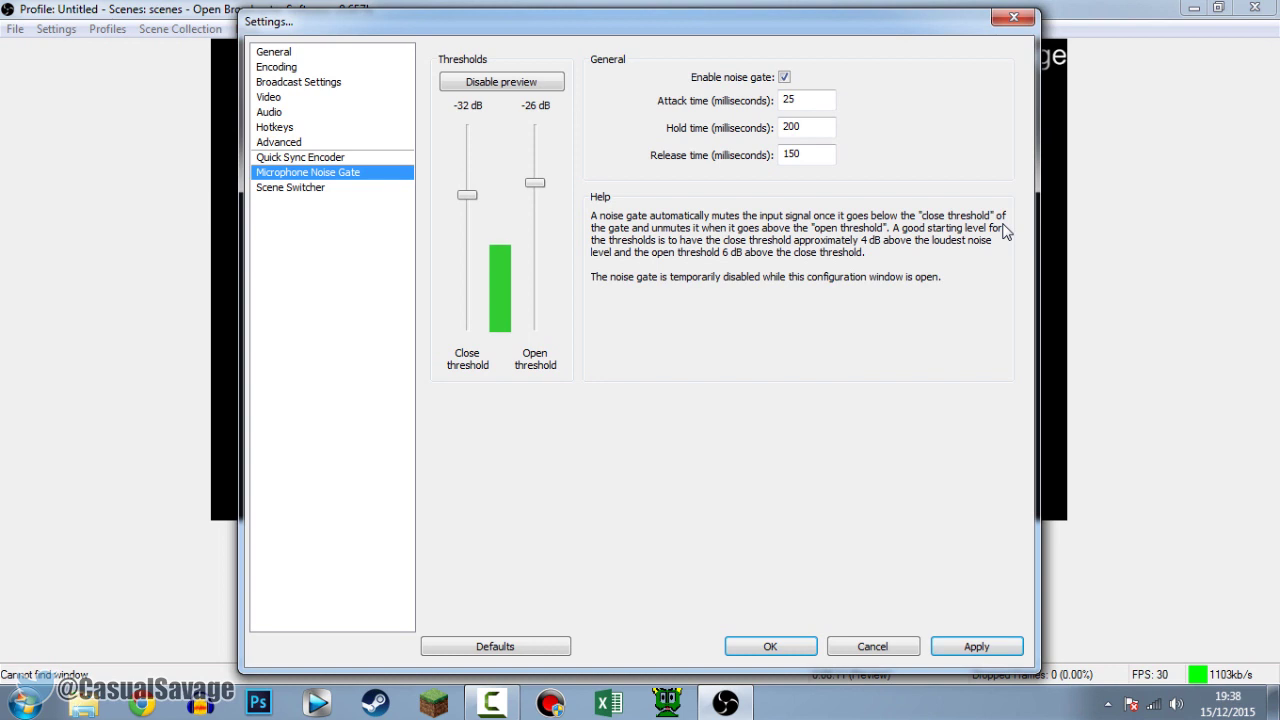
left_click_drag(467, 194, 467, 233)
left_click_drag(535, 182, 535, 232)
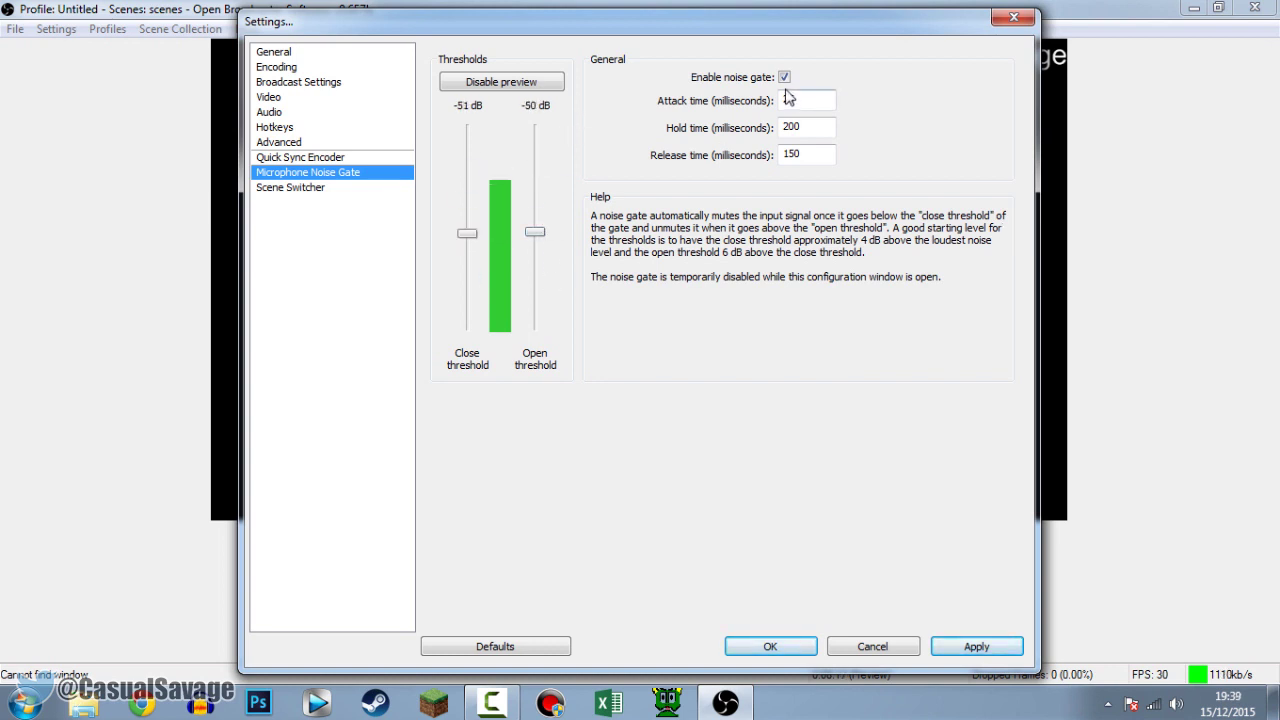
left_click(784, 78)
left_click(495, 647)
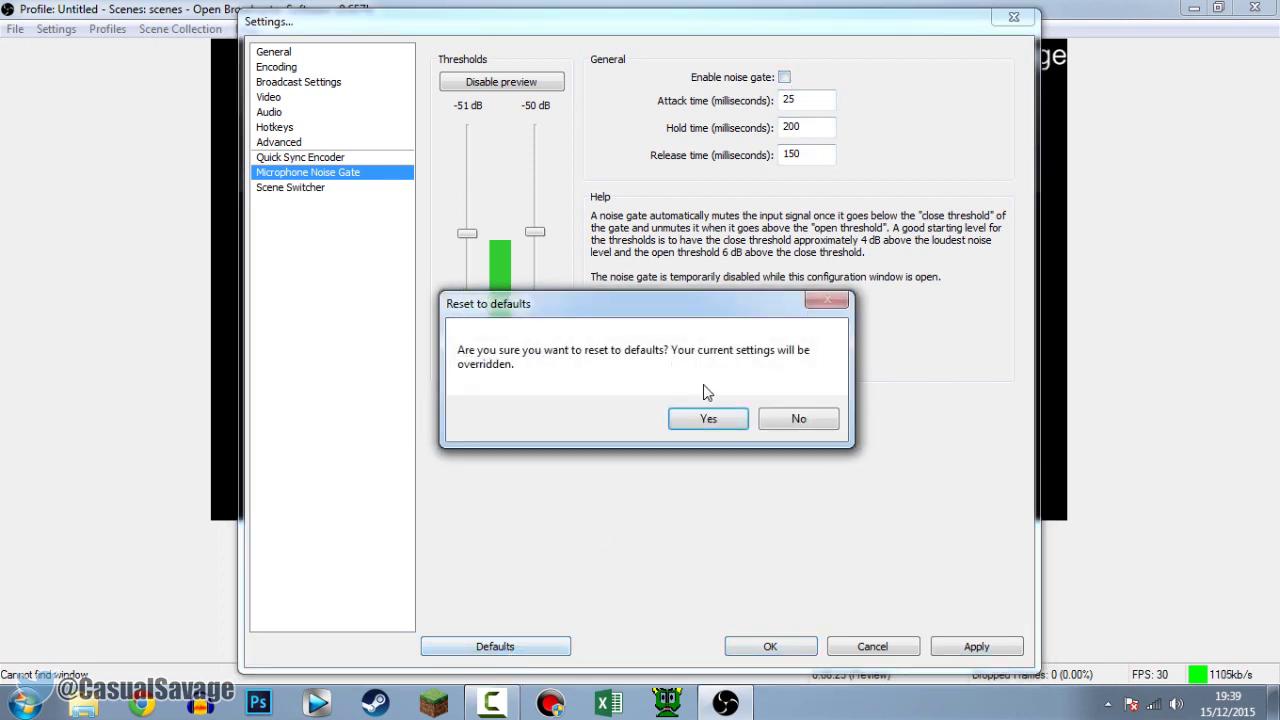
left_click(800, 419)
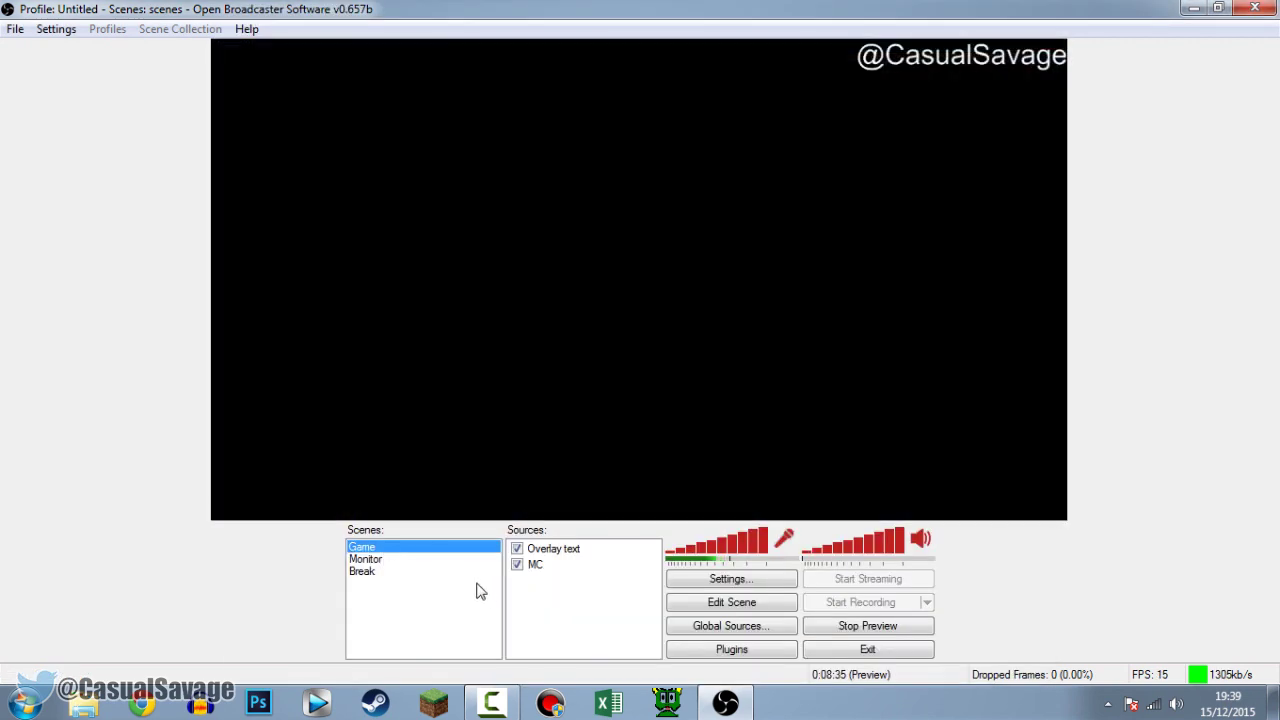
Stop the preview and start a test recording.
left_click(885, 632)
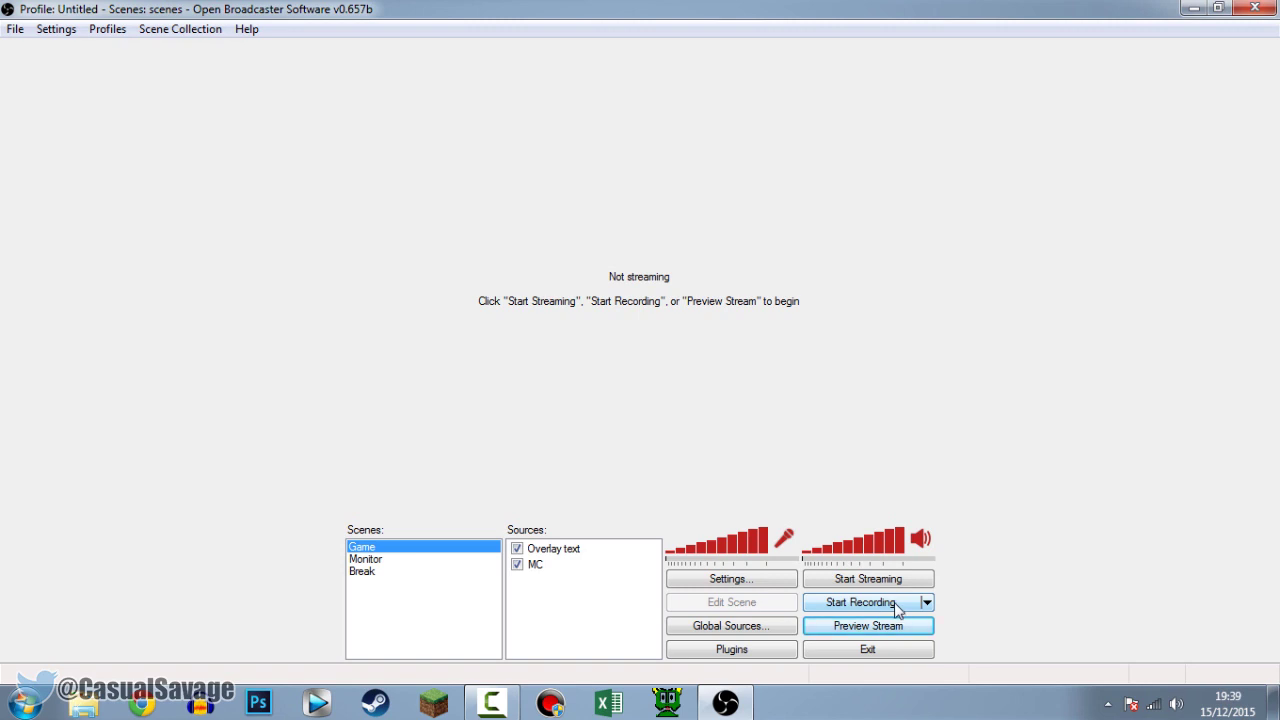
left_click(927, 604)
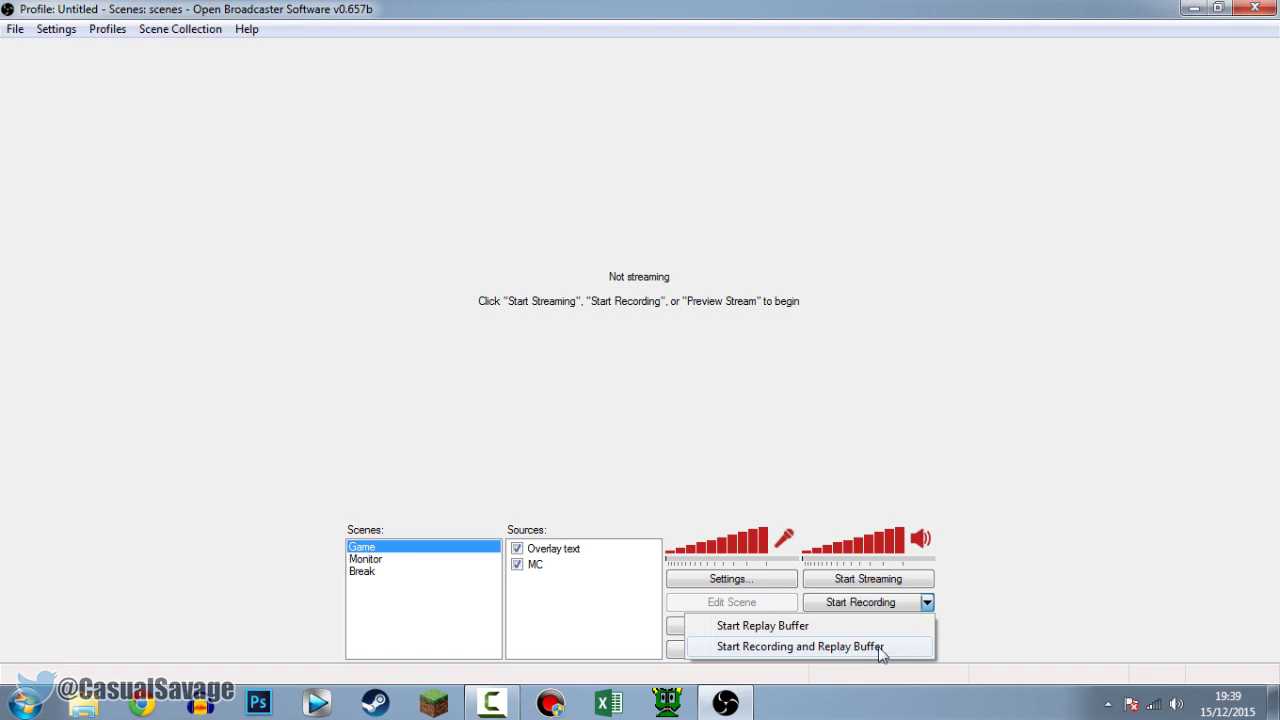
left_click(999, 607)
left_click(860, 603)
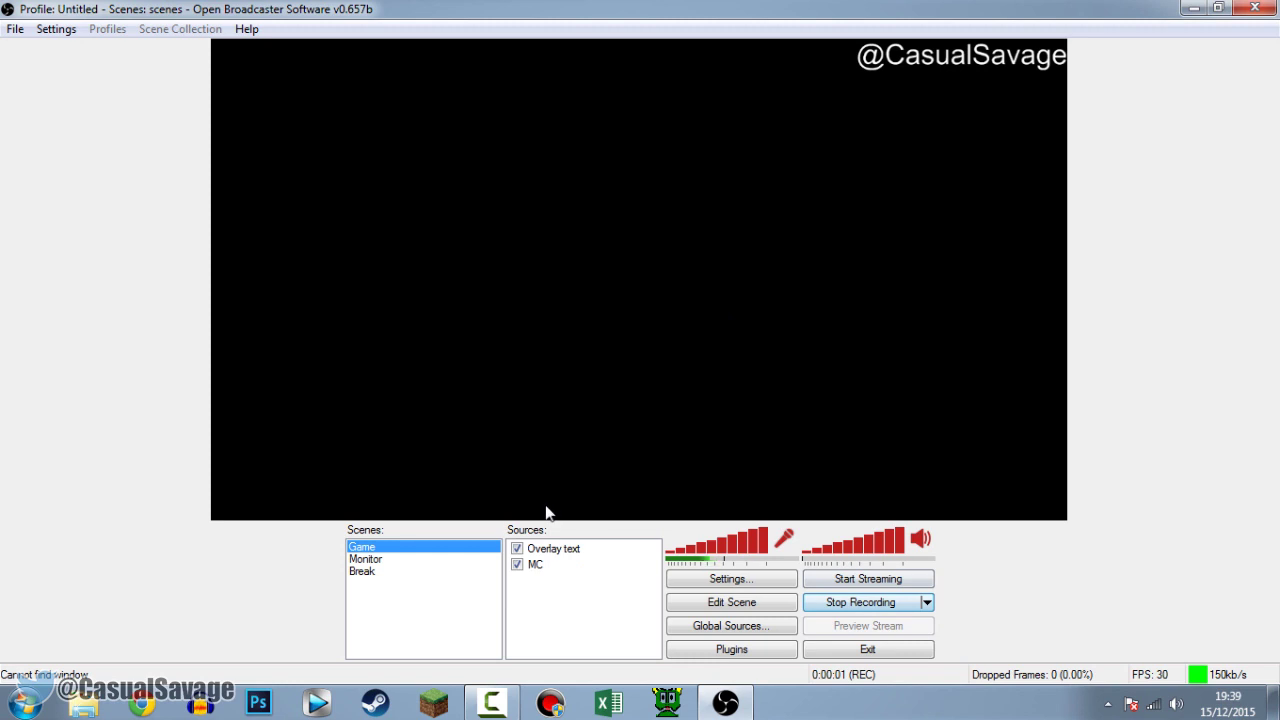
Switch to the Monitor then Break scenes, stop recording, and open the recordings folder.
left_click(393, 565)
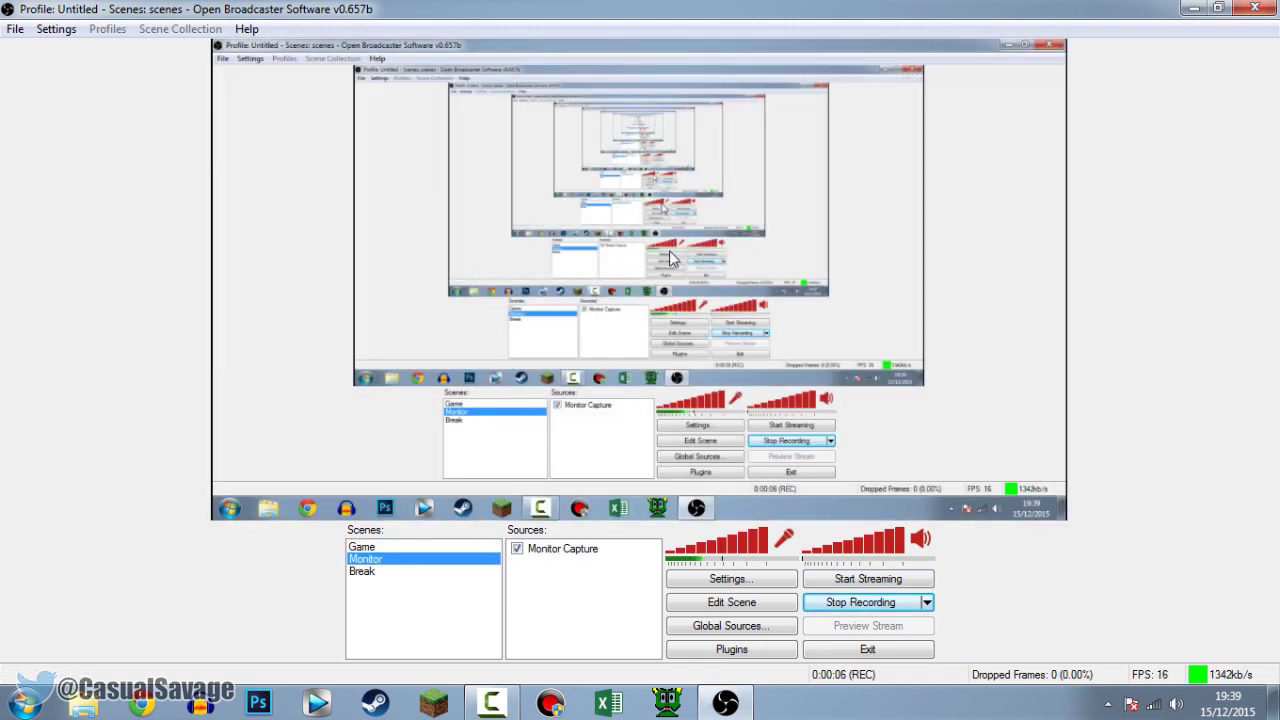
left_click(410, 571)
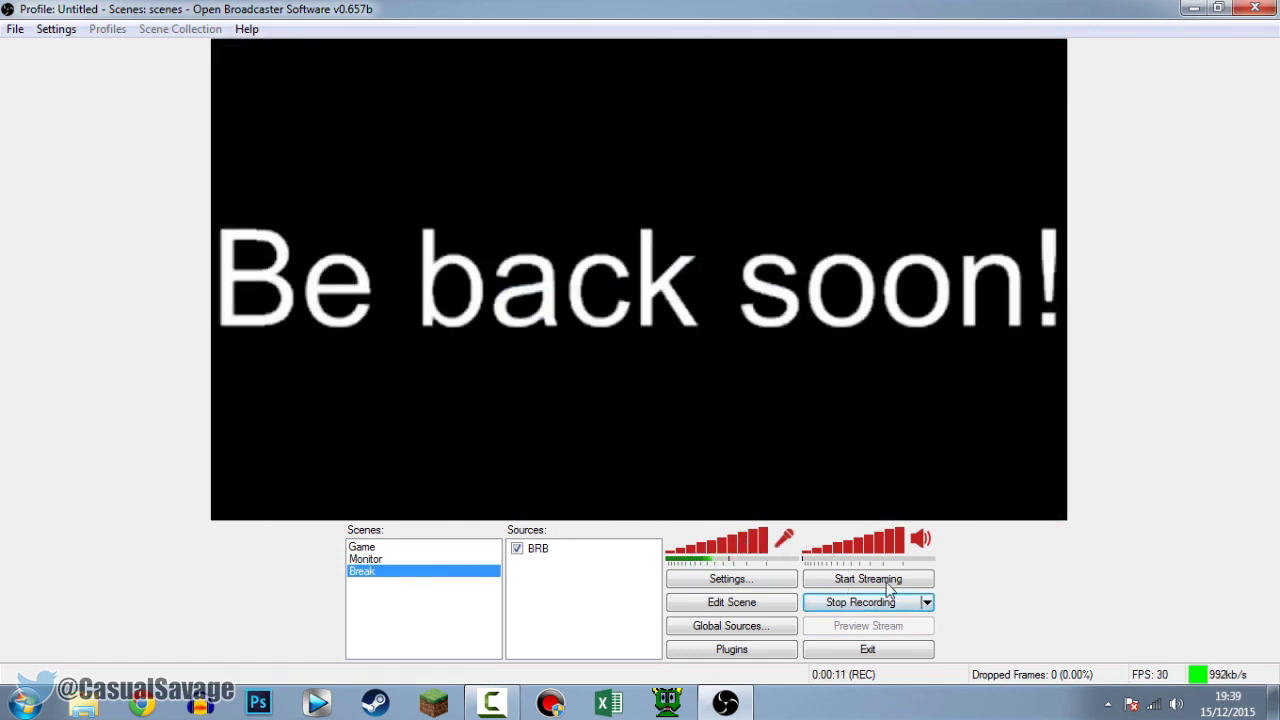
left_click(860, 602)
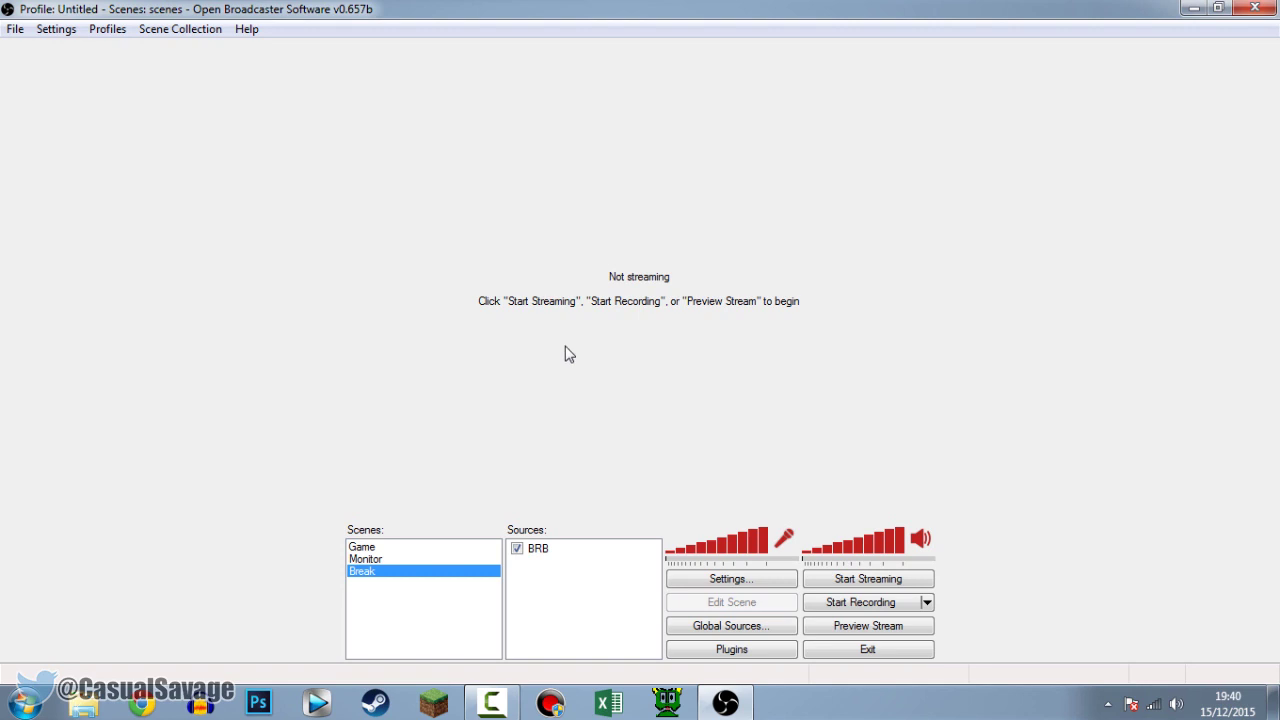
left_click(15, 29)
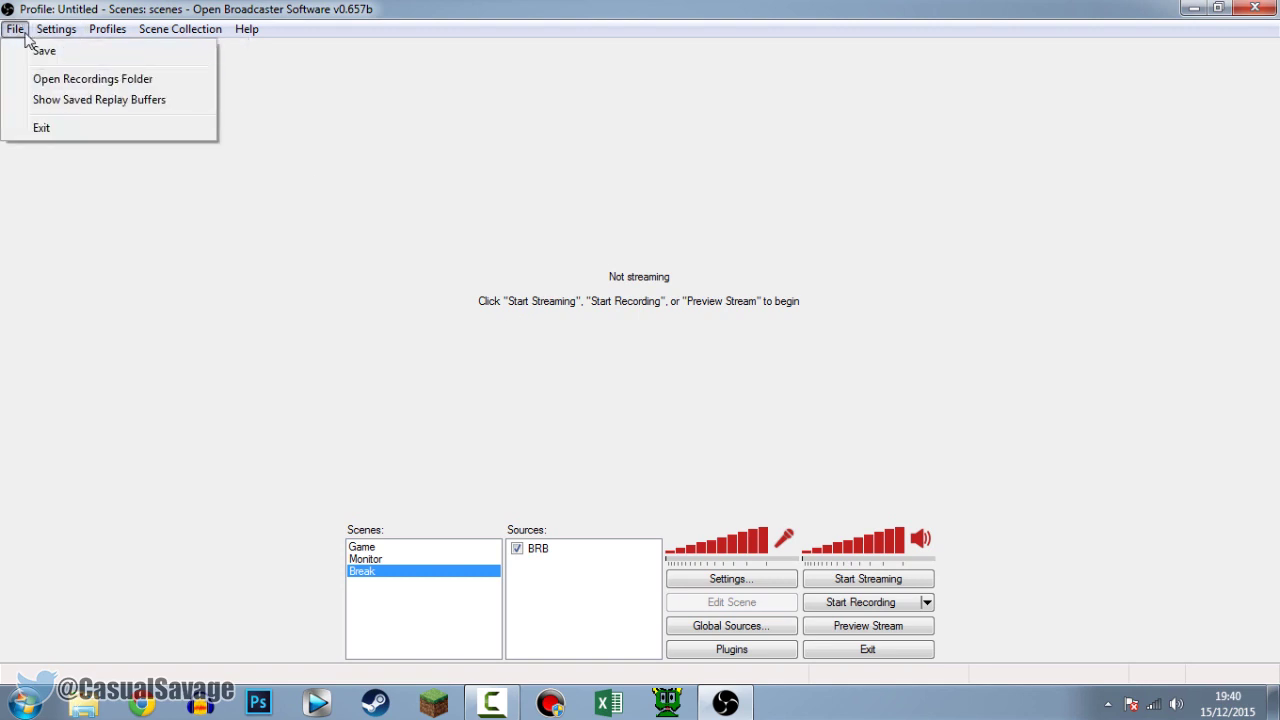
left_click(45, 85)
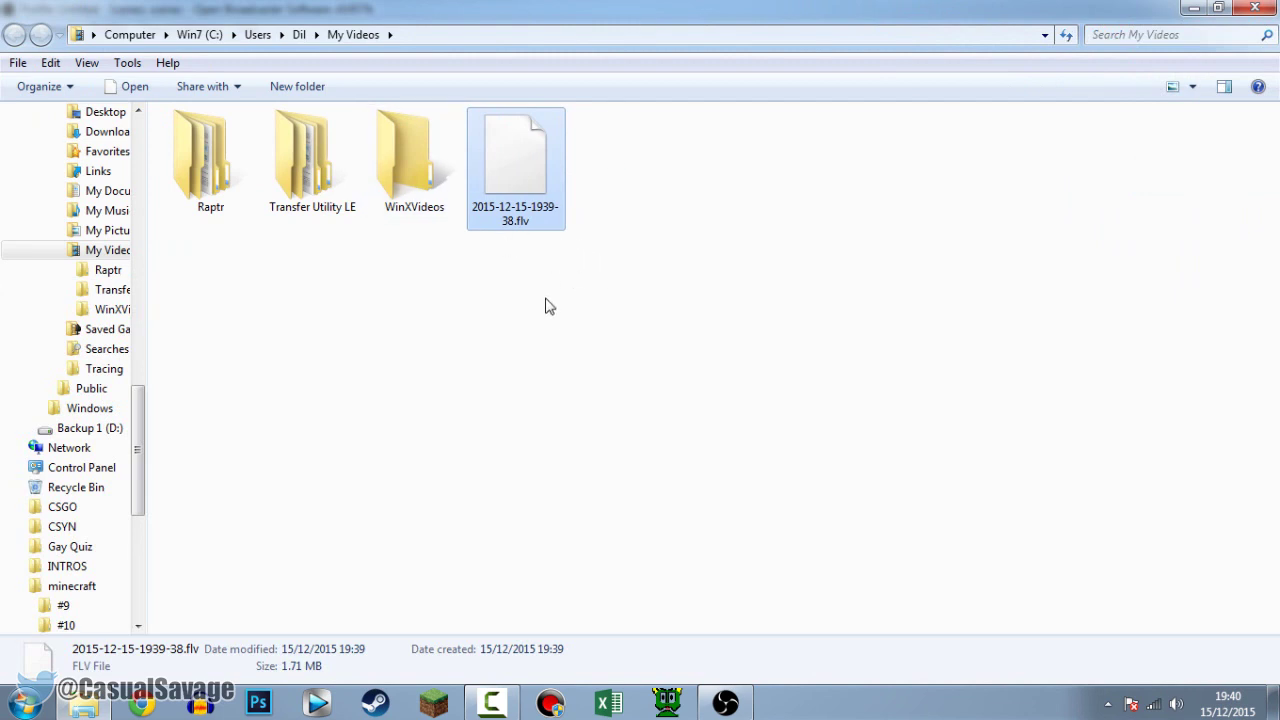
left_click(545, 305)
key("super+d")
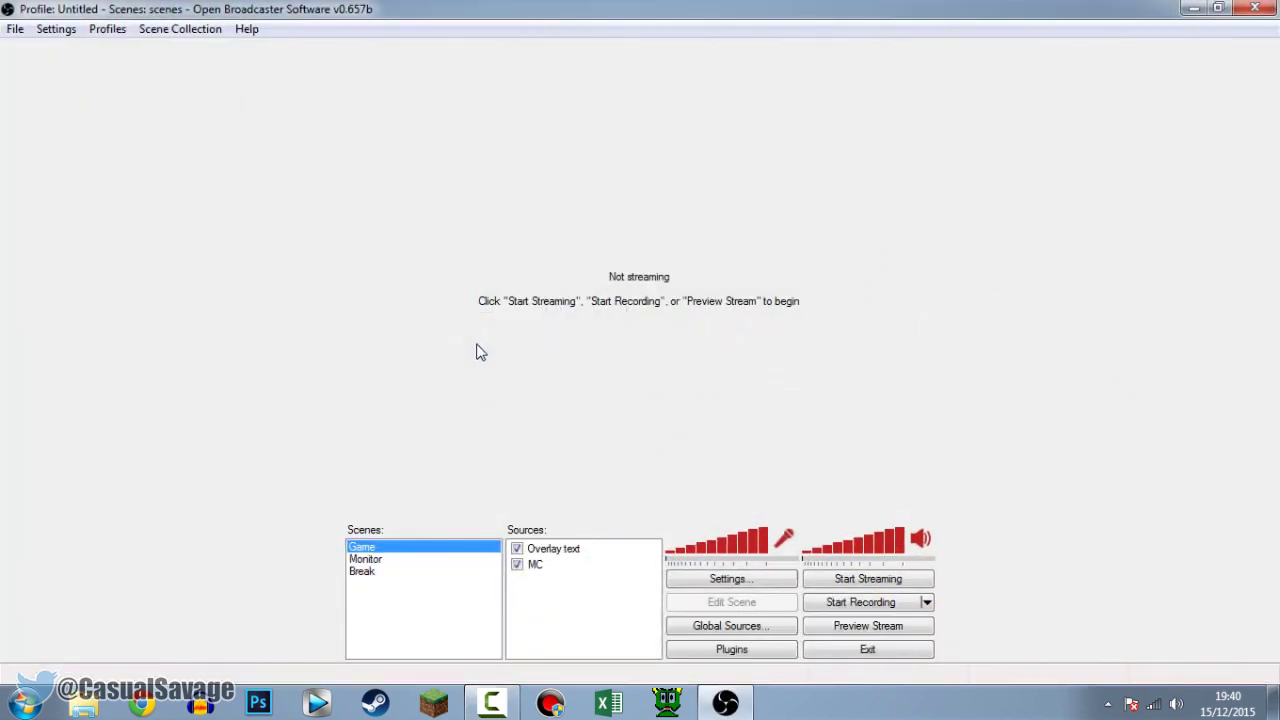
Save the scene configuration with File > Save and exit OBS Classic.
left_click(98, 30)
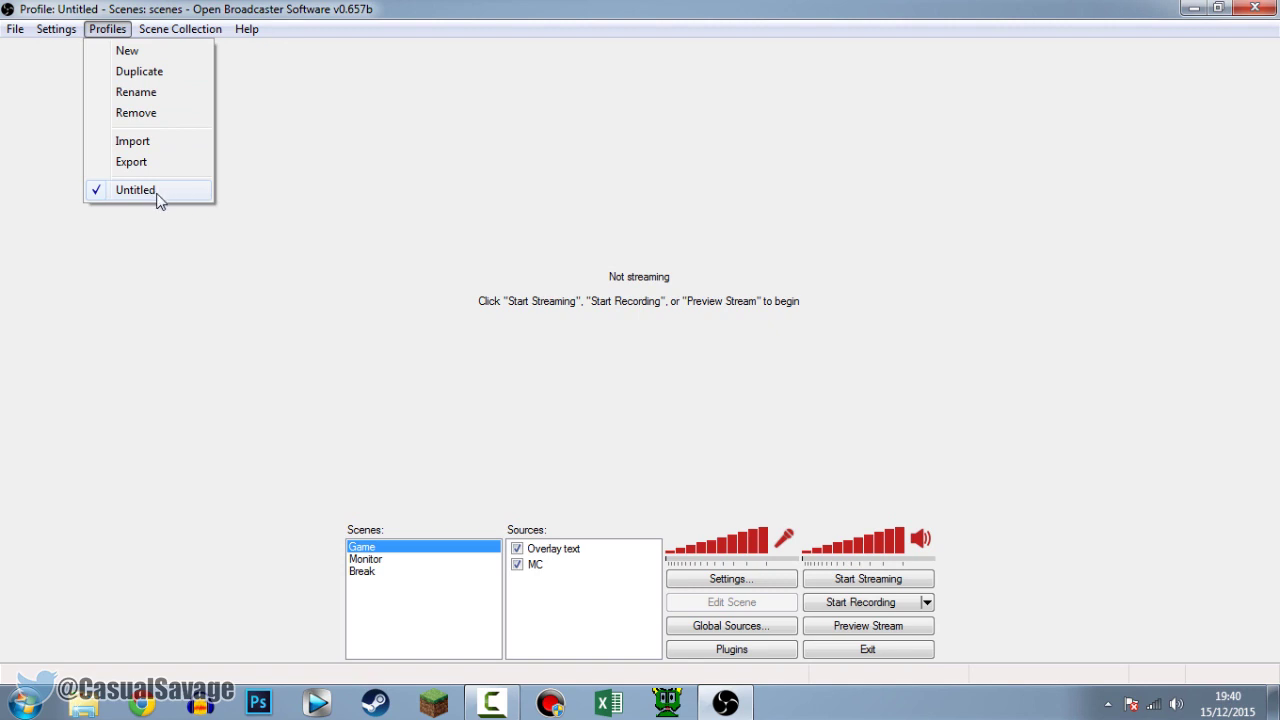
mouse_move(12, 33)
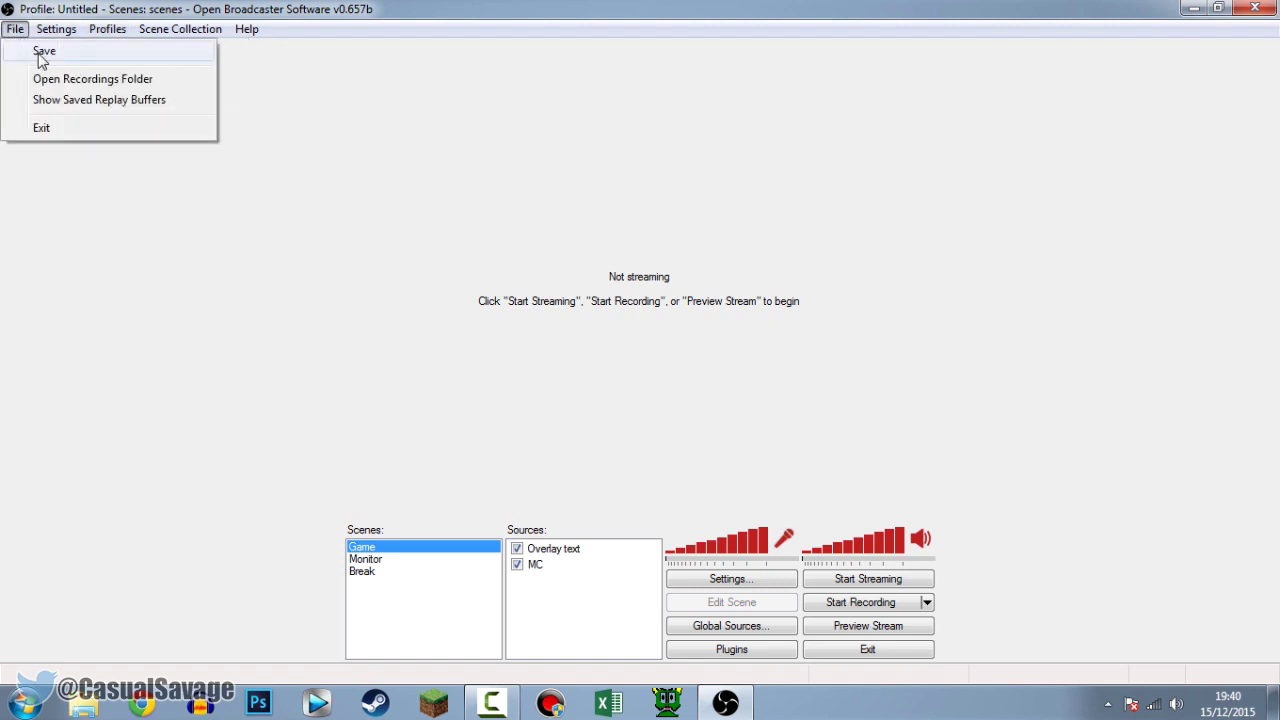
left_click(42, 52)
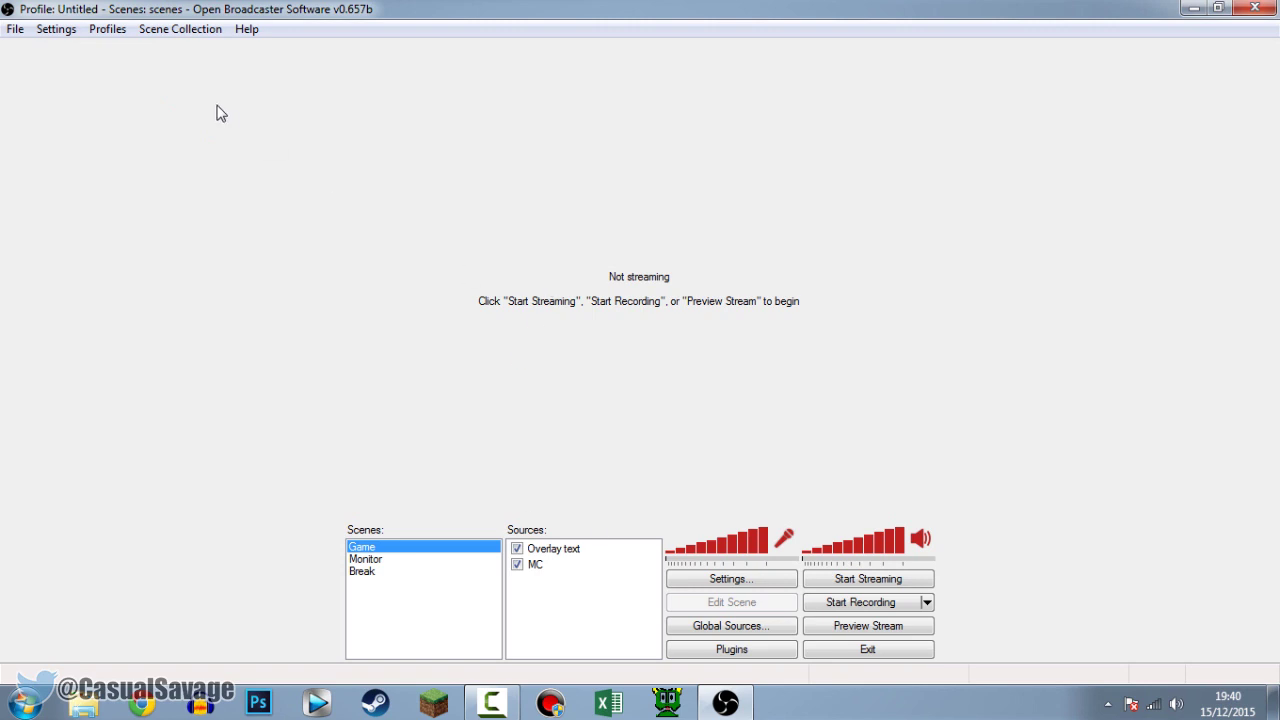
left_click(107, 29)
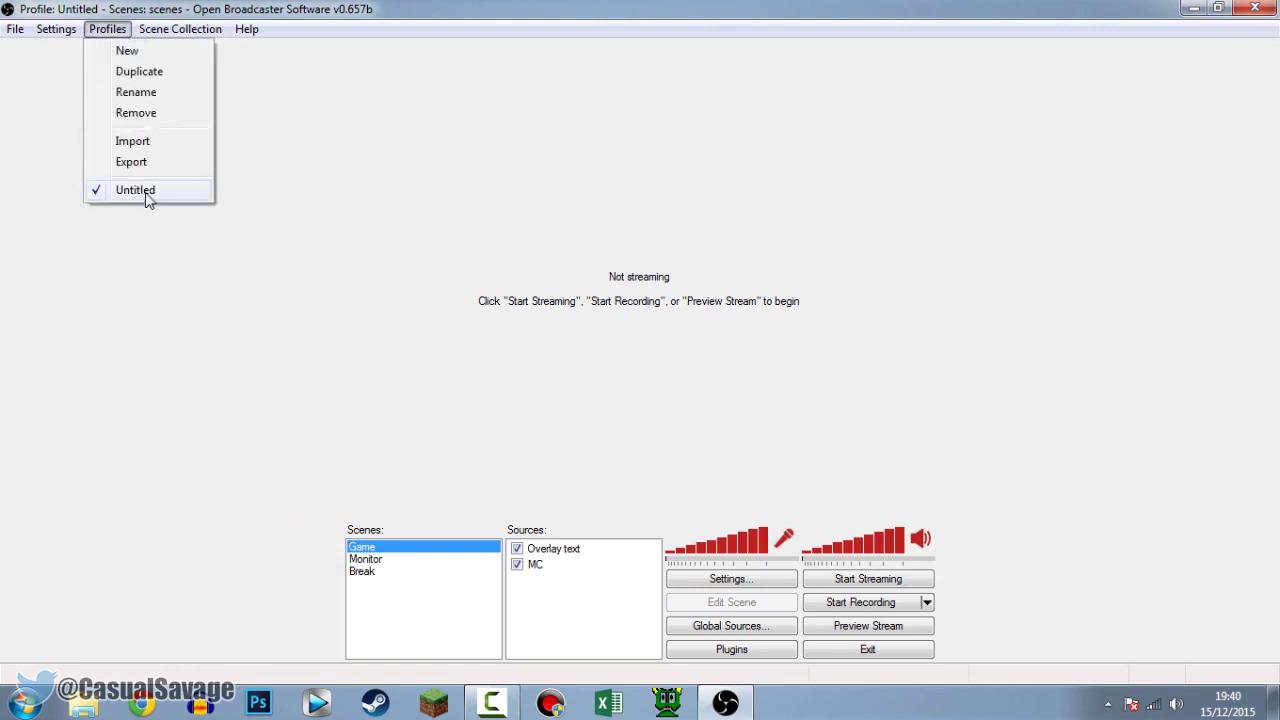
left_click(1254, 8)
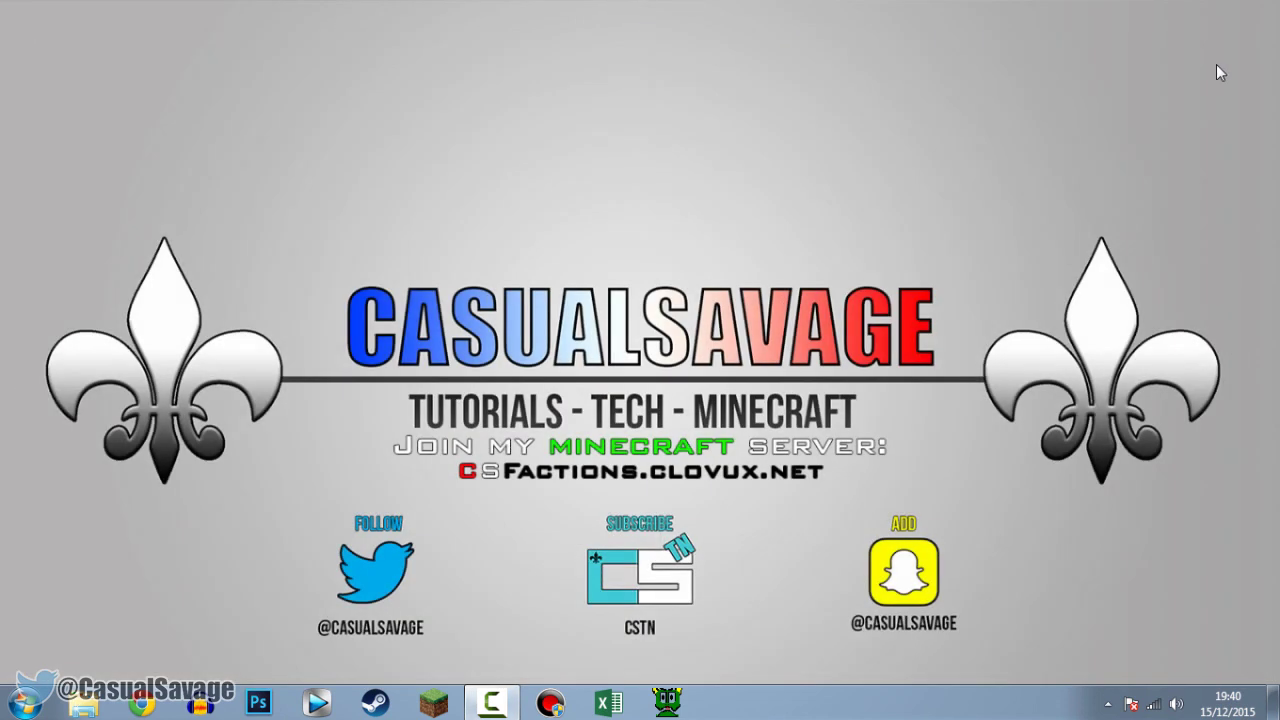